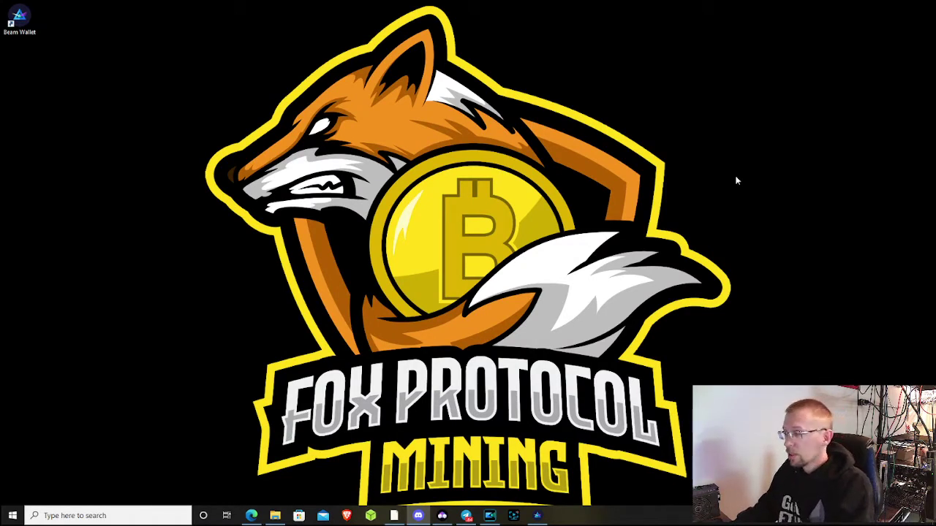
Step: Switch to Edge and start a new custom coin in RaveOS named Arielcoin with short name ARL
{"action": "left_click", "coordinate": [251, 516]}
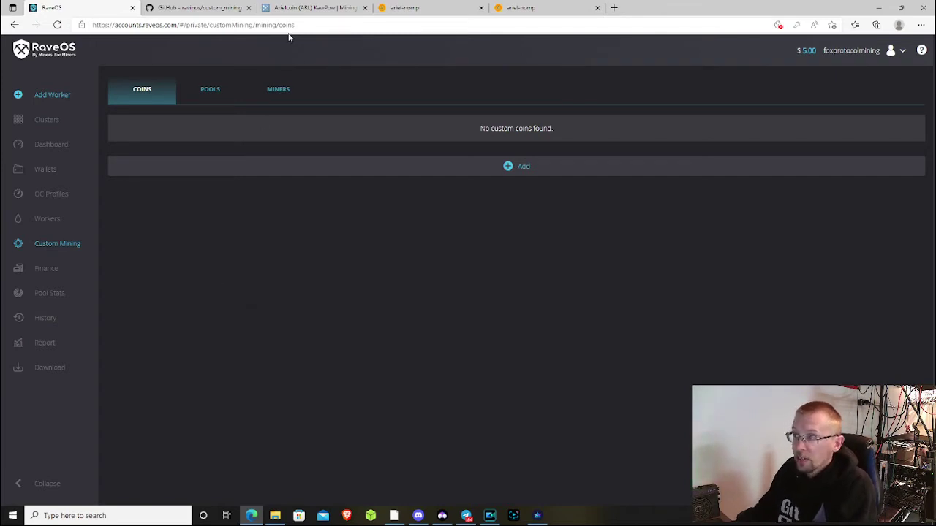
{"action": "left_click", "coordinate": [301, 7]}
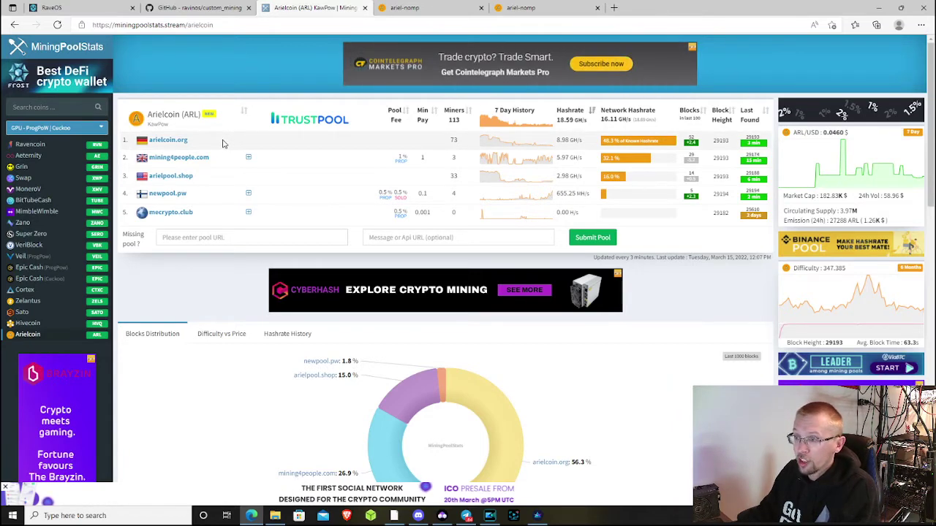
{"action": "left_click", "coordinate": [65, 7]}
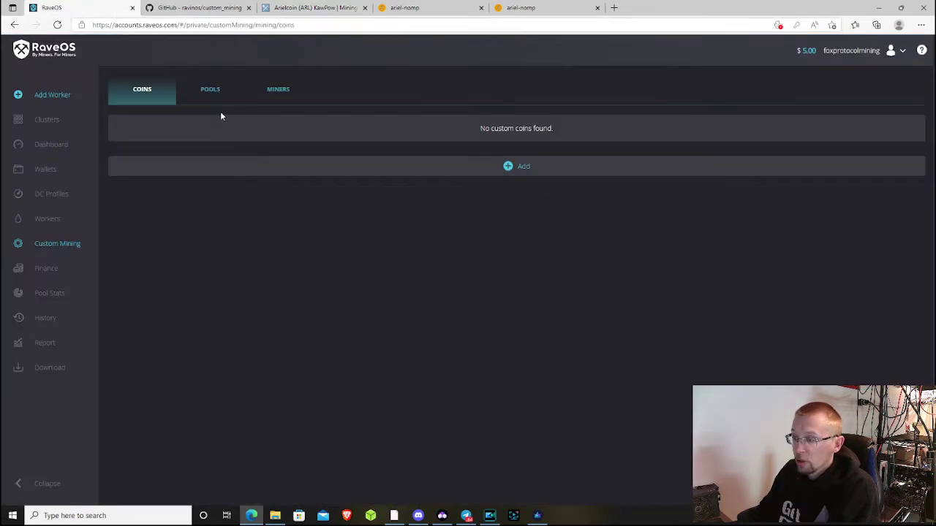
{"action": "left_click", "coordinate": [514, 167]}
{"action": "left_click", "coordinate": [495, 119]}
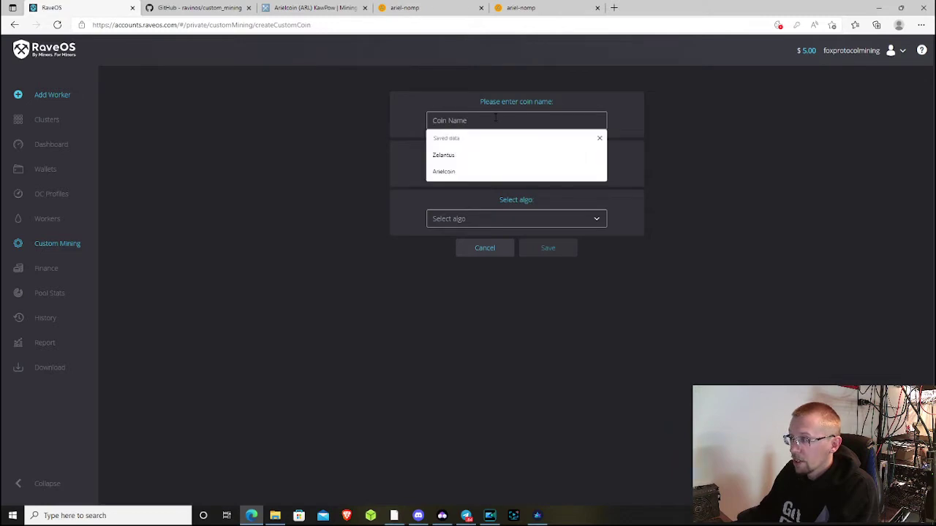
{"action": "left_click", "coordinate": [482, 173]}
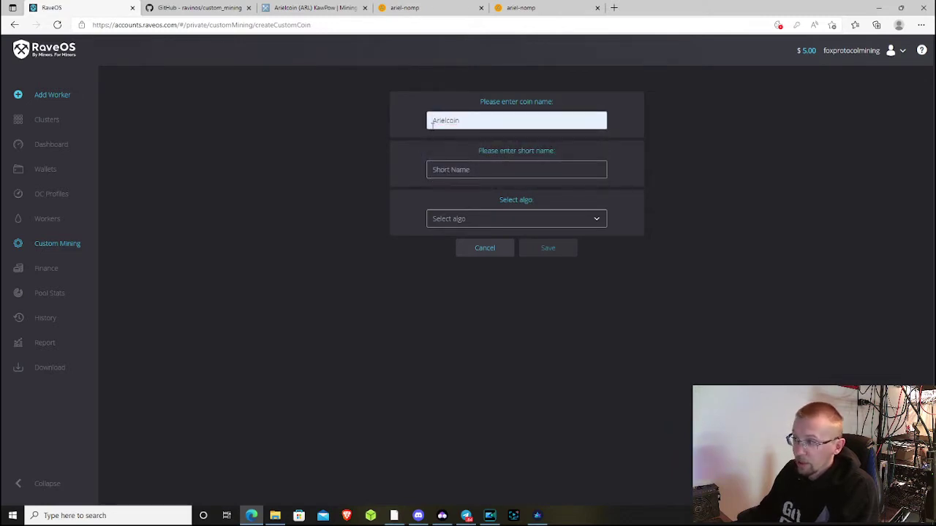
{"action": "left_click", "coordinate": [466, 169]}
{"action": "left_click", "coordinate": [464, 219]}
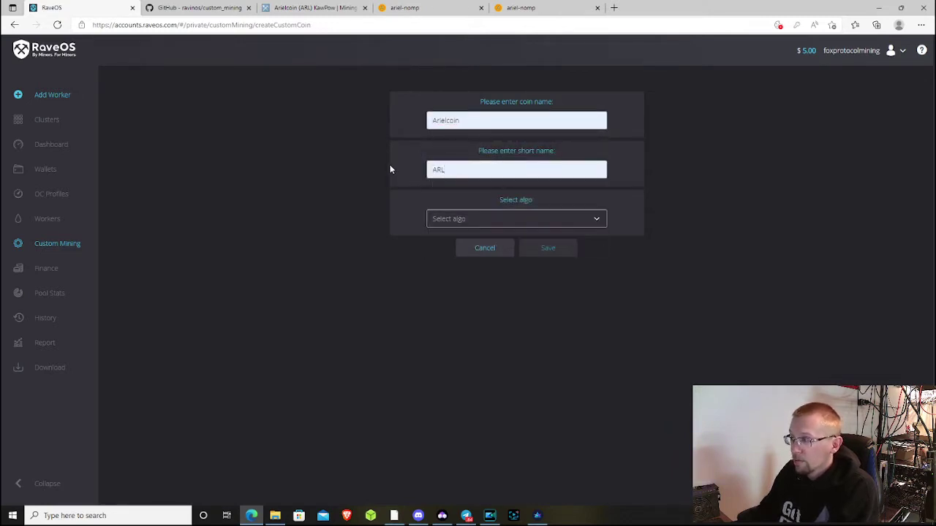
Step: Set the new coin's algorithm to kawpow and save the coin
{"action": "left_click", "coordinate": [449, 219]}
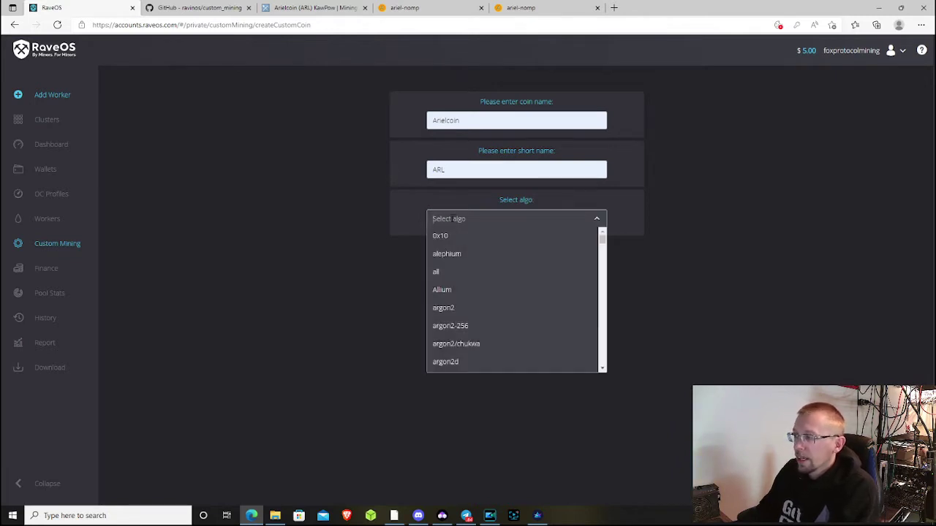
{"action": "scroll", "coordinate": [467, 234], "scroll_direction": "down", "scroll_amount": 2}
{"action": "type", "text": "kaw"}
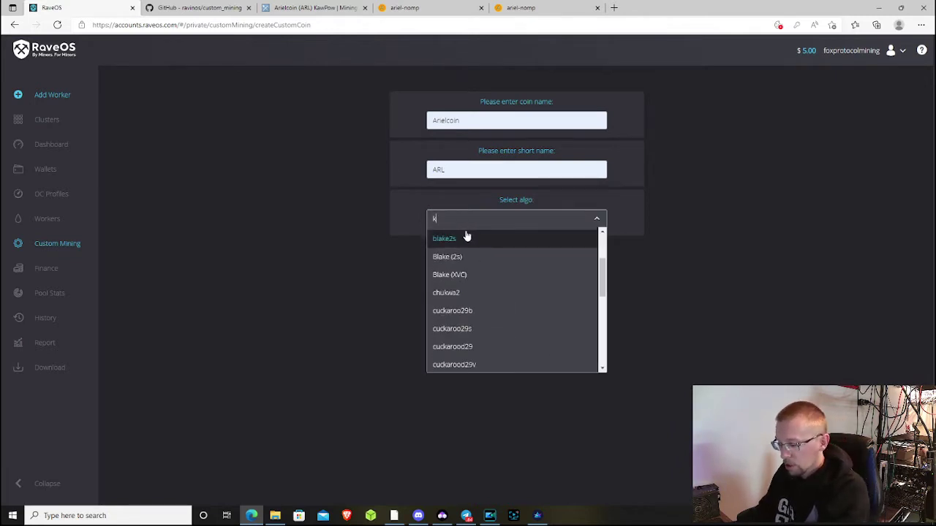
{"action": "left_click", "coordinate": [469, 237]}
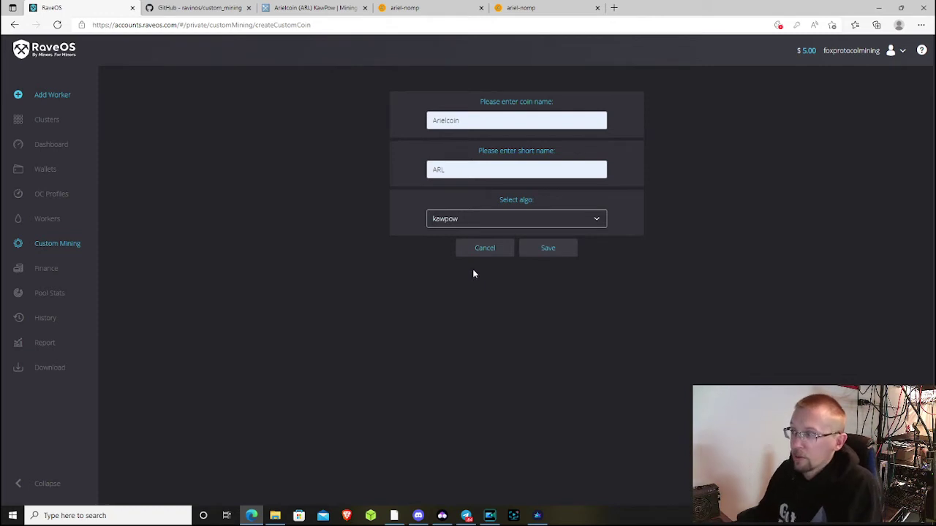
{"action": "left_click", "coordinate": [565, 250]}
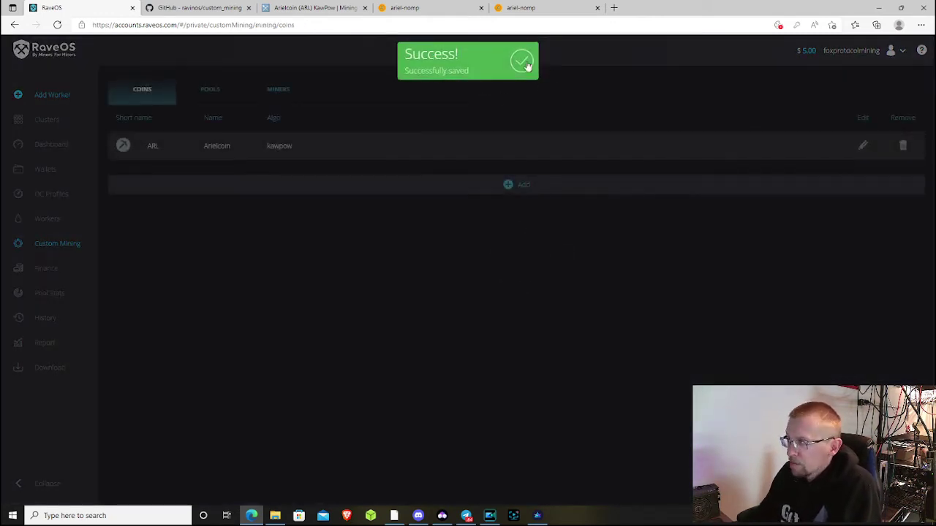
{"action": "left_click", "coordinate": [523, 63]}
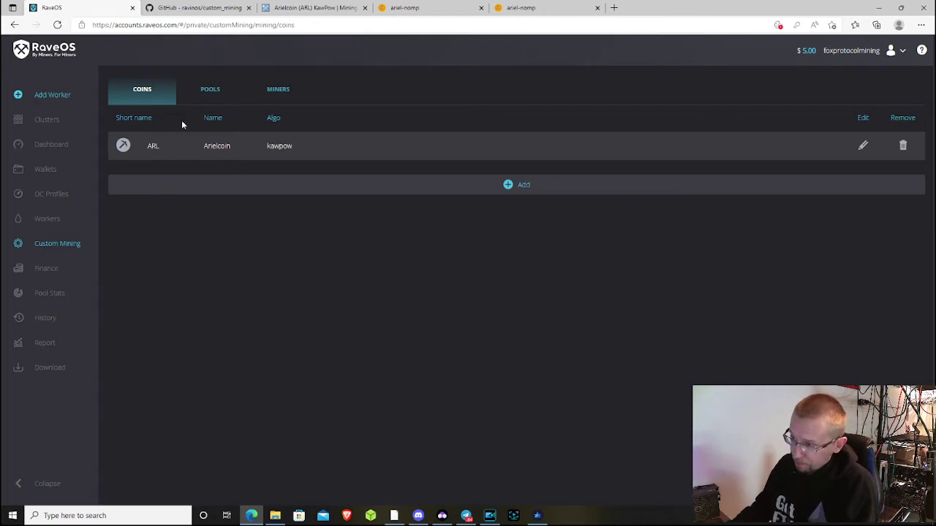
Step: Start a new custom pool and name it arielcoin.org, copying the name from the MiningPoolStats pool list
{"action": "left_click", "coordinate": [210, 93]}
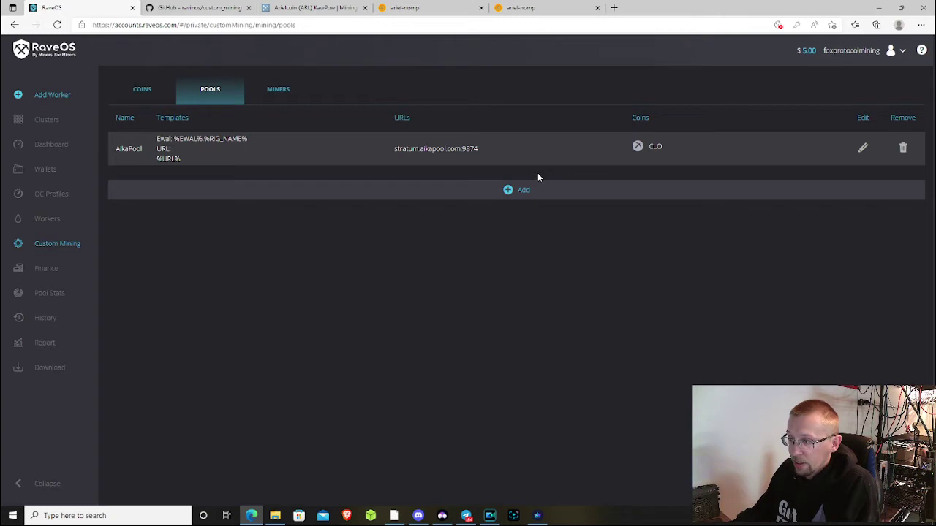
{"action": "left_click", "coordinate": [538, 193]}
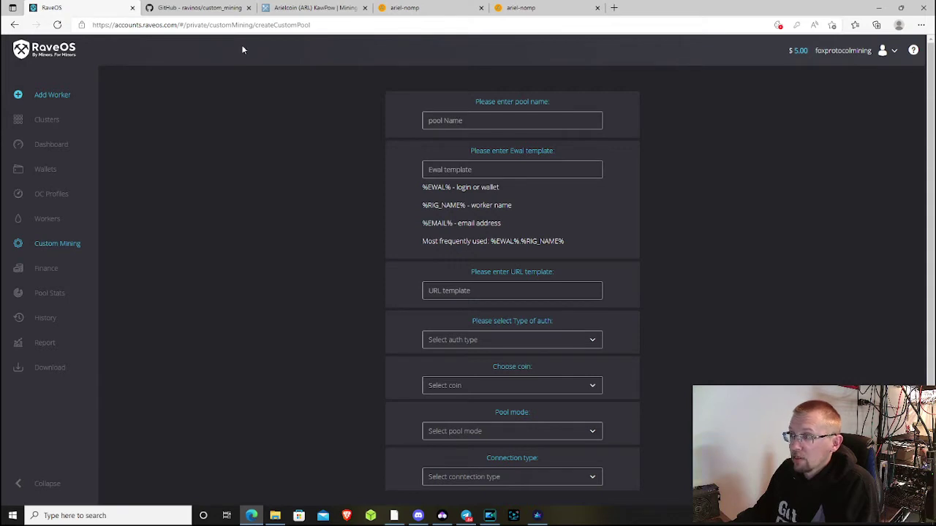
{"action": "left_click", "coordinate": [313, 7]}
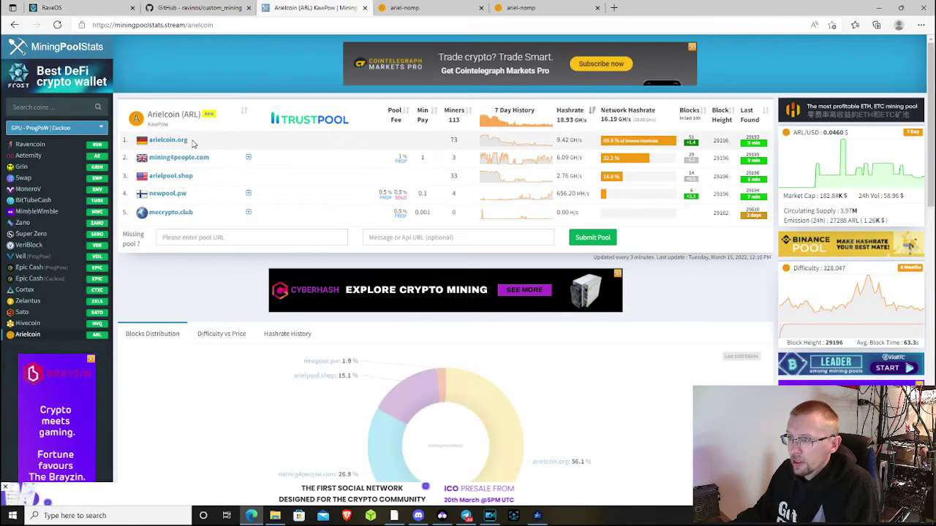
{"action": "left_click_drag", "start_coordinate": [192, 142], "coordinate": [149, 140]}
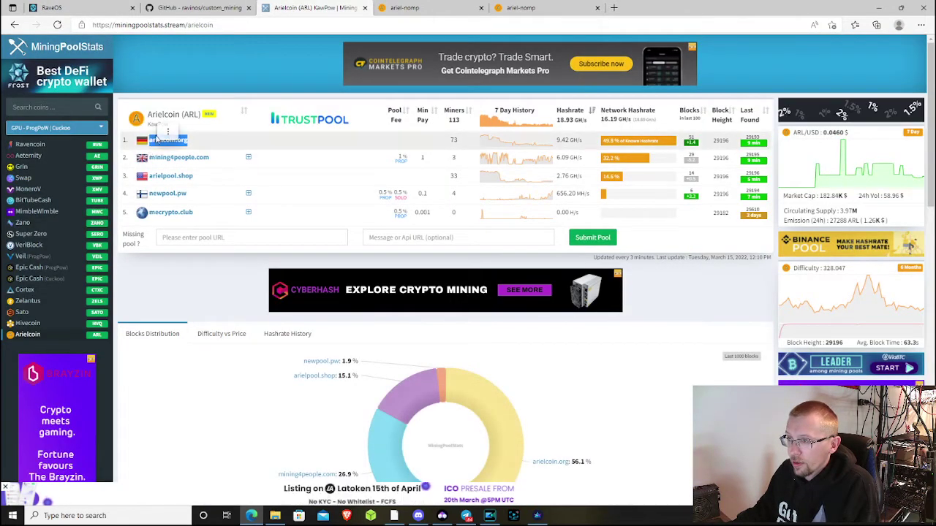
{"action": "right_click", "coordinate": [160, 128]}
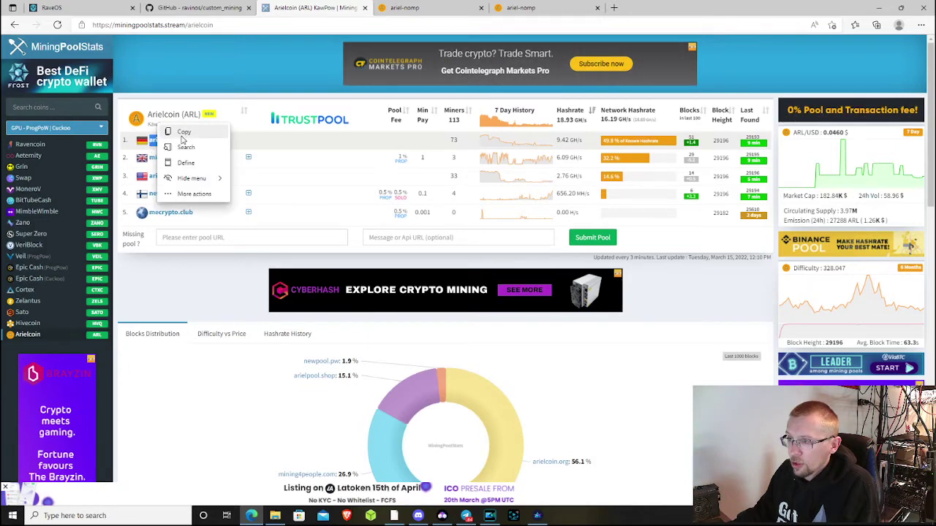
{"action": "left_click", "coordinate": [184, 132]}
{"action": "left_click", "coordinate": [52, 7]}
{"action": "left_click", "coordinate": [454, 121]}
{"action": "right_click", "coordinate": [454, 123]}
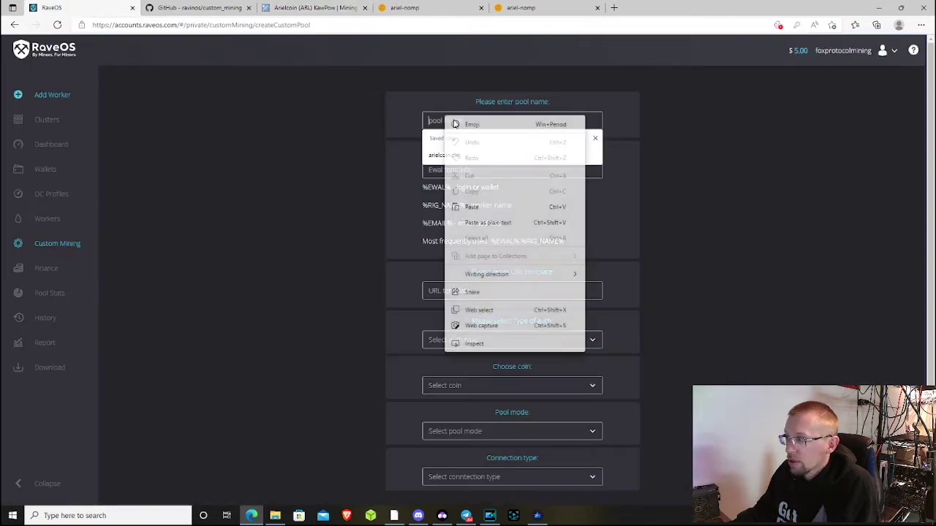
{"action": "left_click", "coordinate": [472, 206]}
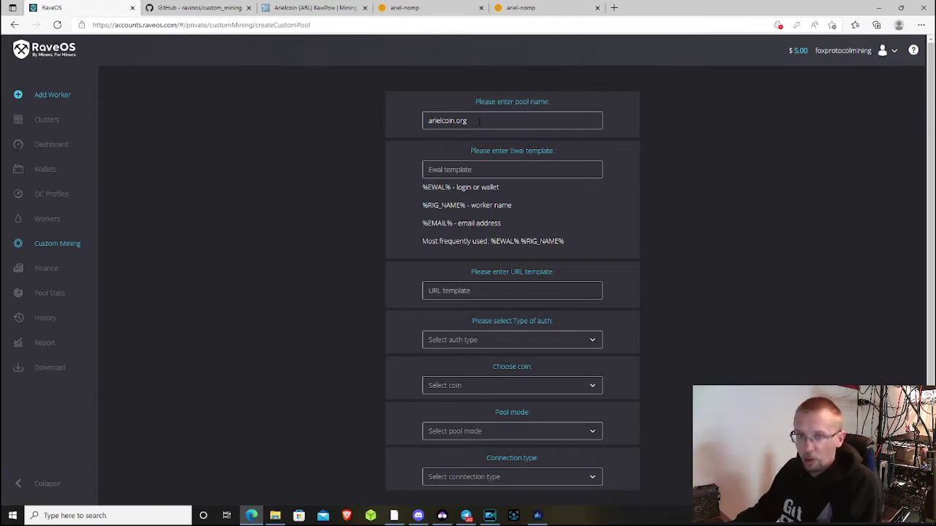
Step: Set the pool's Ewal template to %EWAL%.%RIG_NAME%
{"action": "left_click", "coordinate": [501, 169]}
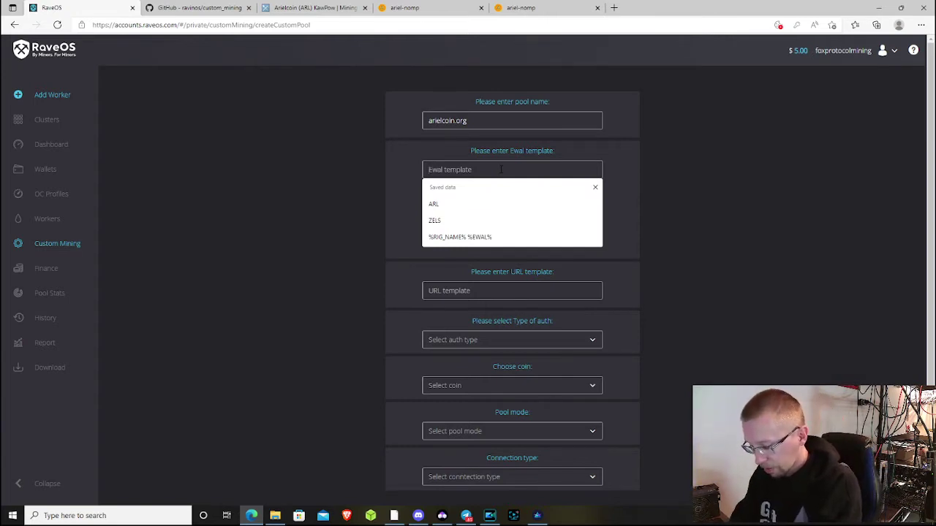
{"action": "type", "text": "%EWA"}
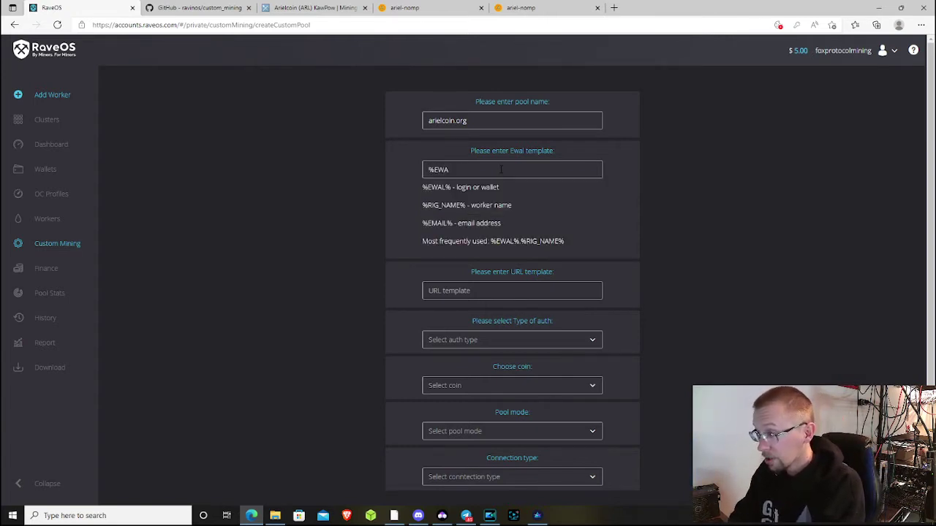
{"action": "type", "text": "L%"}
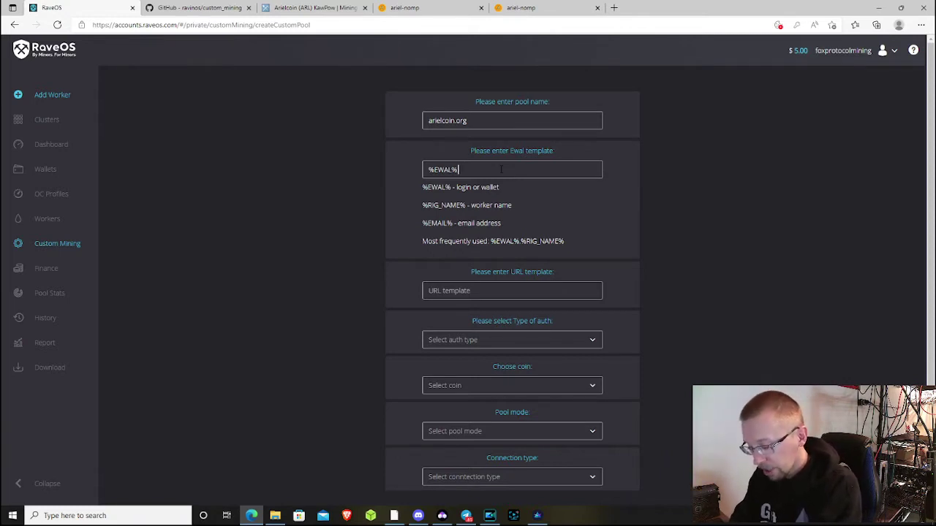
{"action": "type", "text": " %RIG_"}
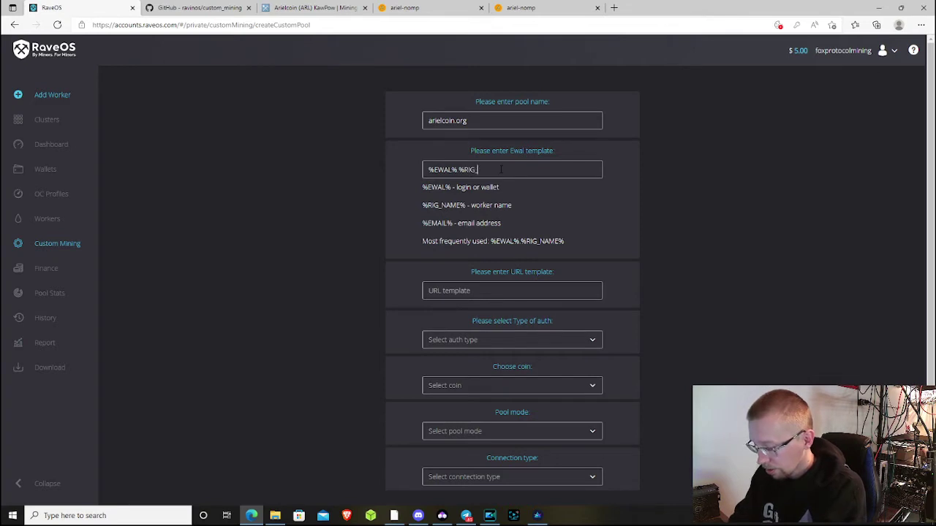
{"action": "type", "text": "NAME%"}
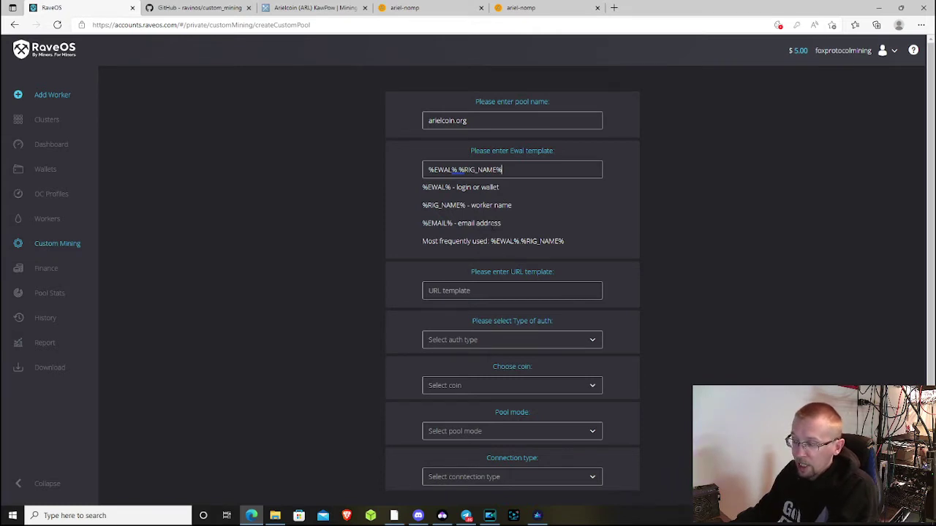
{"action": "left_click_drag", "start_coordinate": [503, 226], "coordinate": [422, 223]}
{"action": "left_click", "coordinate": [510, 227]}
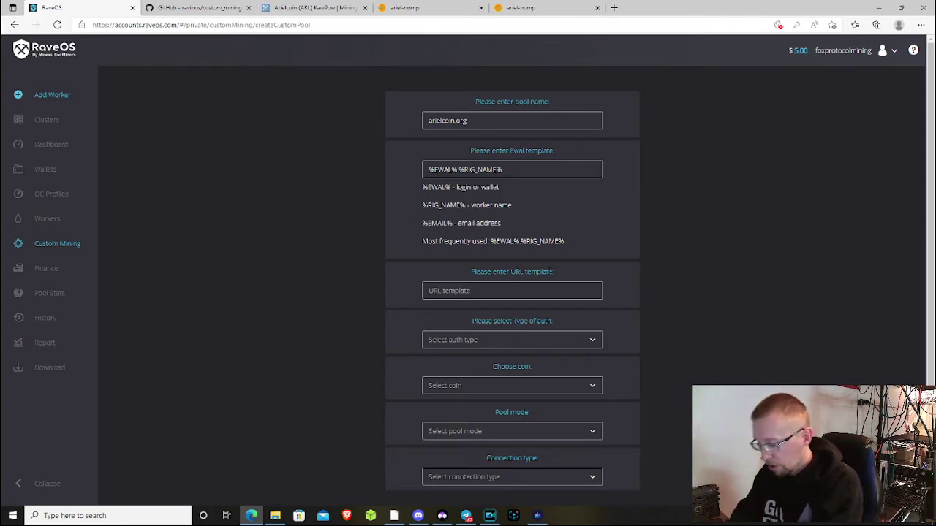
Step: Set the pool's URL template to %URL% and its authentication type to Wallet or Login
{"action": "left_click", "coordinate": [547, 290]}
{"action": "type", "text": "%URL"}
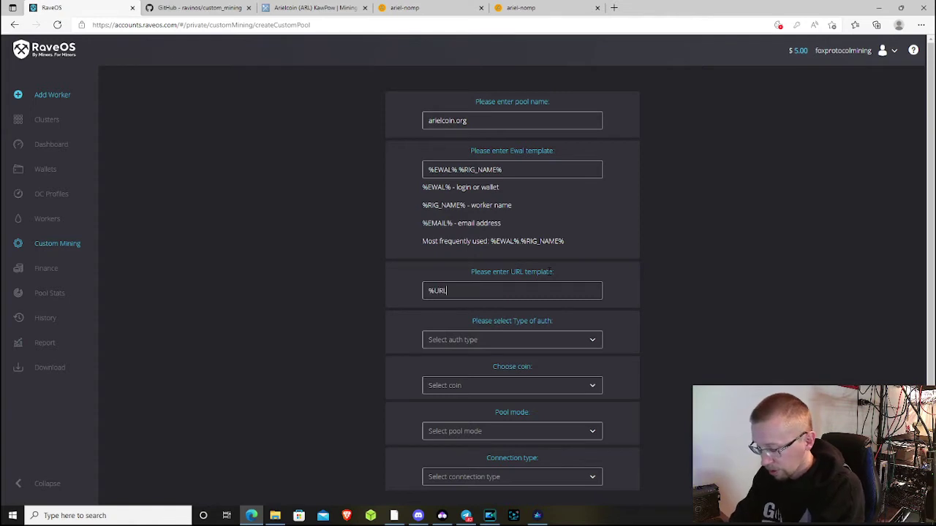
{"action": "type", "text": "%"}
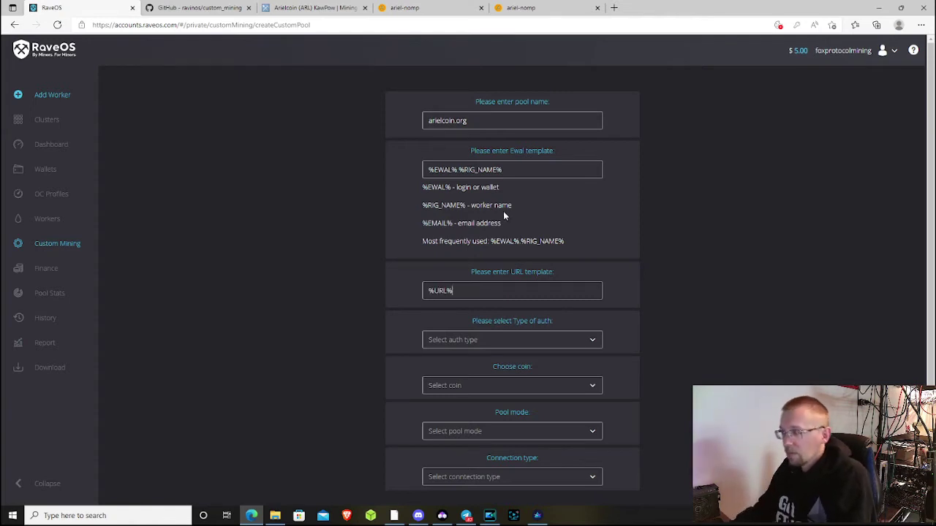
{"action": "scroll", "coordinate": [577, 286], "scroll_direction": "down", "scroll_amount": 3}
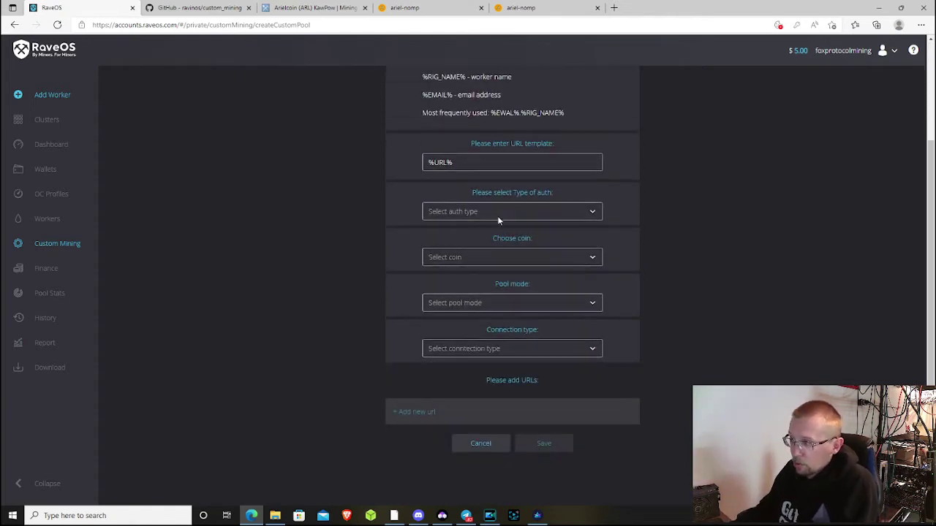
{"action": "left_click", "coordinate": [500, 212]}
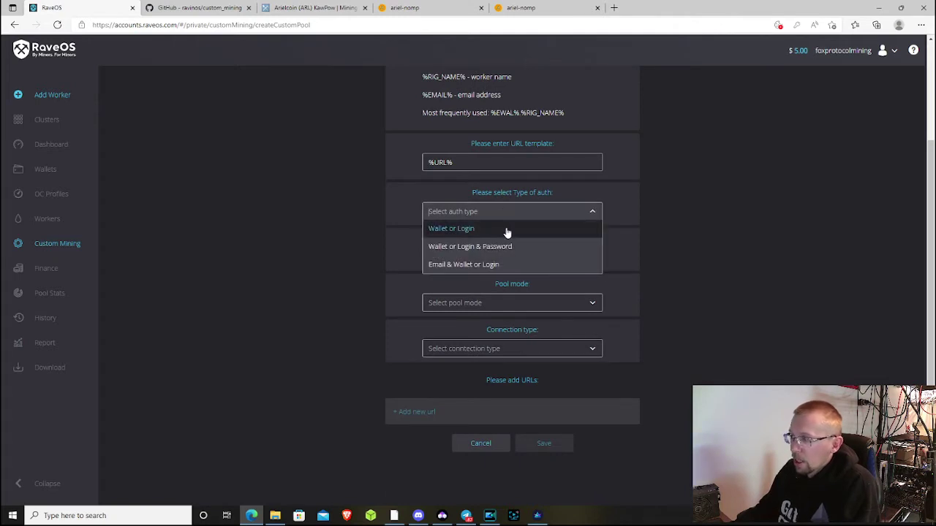
{"action": "left_click", "coordinate": [507, 232]}
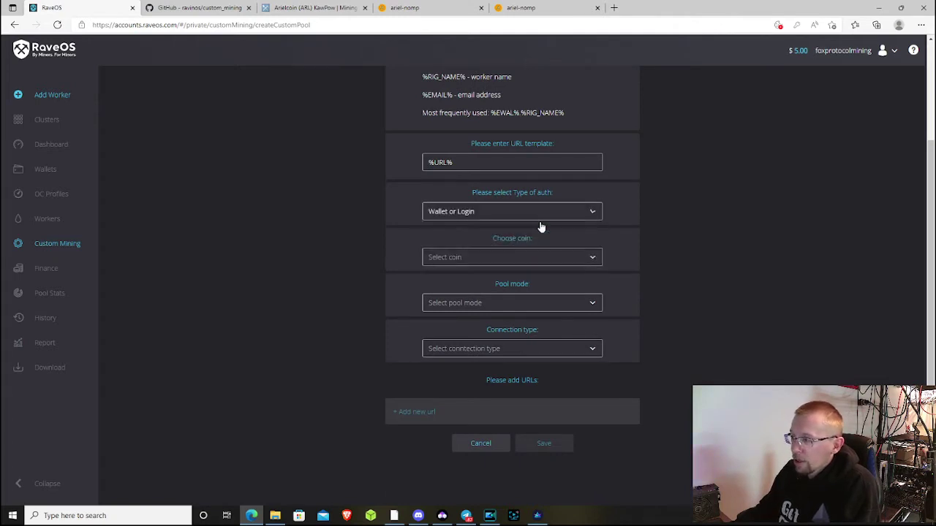
{"action": "scroll", "coordinate": [616, 210], "scroll_direction": "up", "scroll_amount": 2}
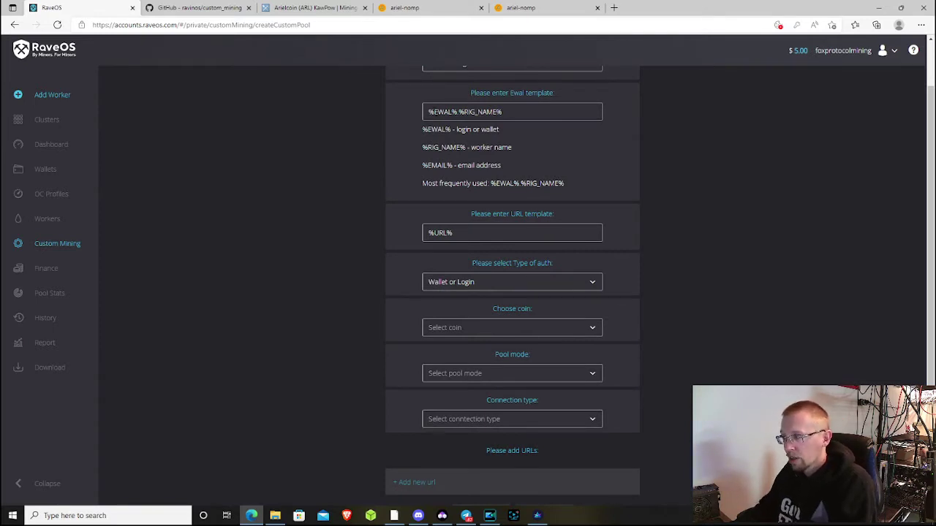
{"action": "left_click", "coordinate": [527, 278]}
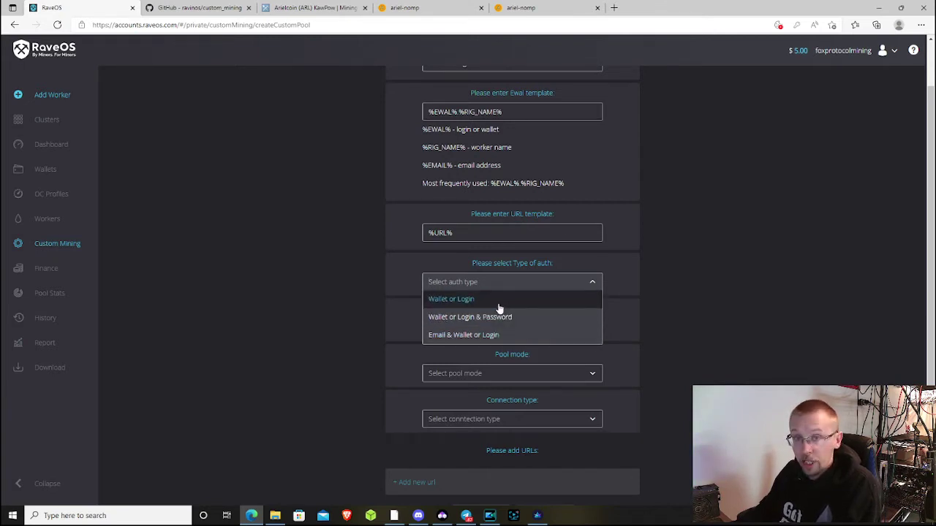
{"action": "left_click", "coordinate": [499, 307]}
Step: Assign Arielcoin as the pool's coin and set the pool mode to default
{"action": "left_click", "coordinate": [519, 329]}
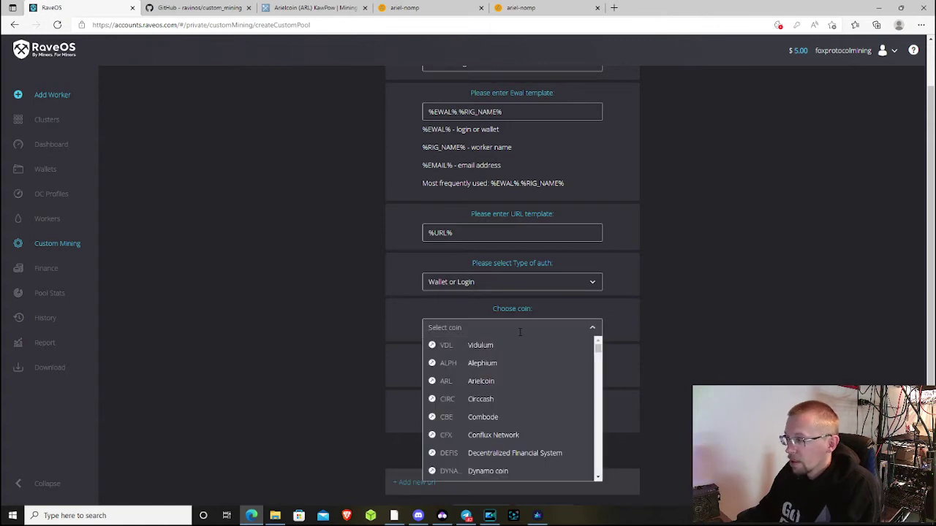
{"action": "type", "text": "ar"}
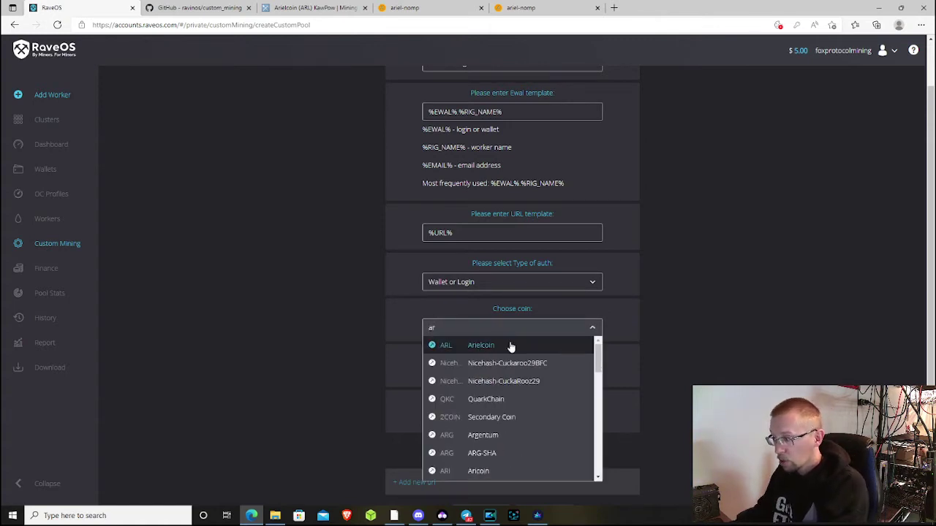
{"action": "left_click", "coordinate": [511, 345]}
{"action": "scroll", "coordinate": [525, 339], "scroll_direction": "down", "scroll_amount": 1}
{"action": "left_click", "coordinate": [510, 304]}
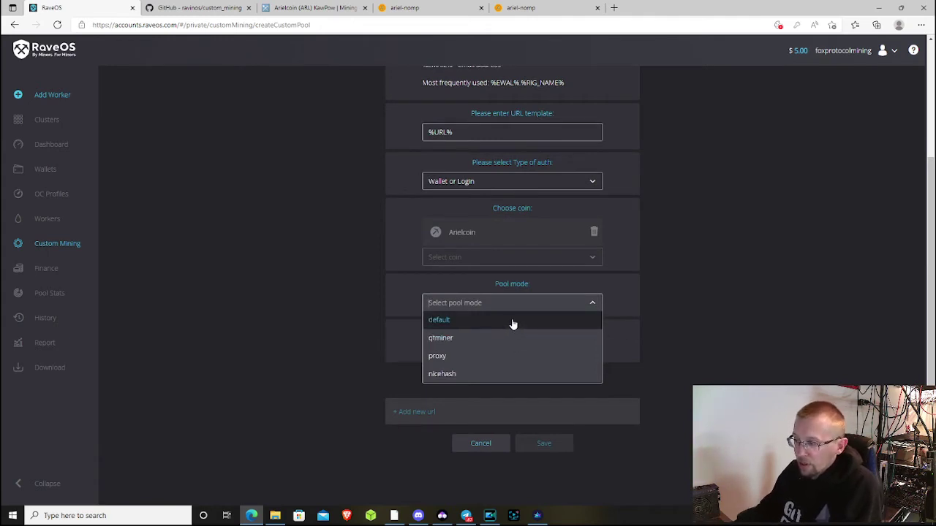
{"action": "left_click", "coordinate": [473, 322]}
Step: Set the pool's connection type to default and add a new blank URL entry
{"action": "left_click", "coordinate": [547, 348]}
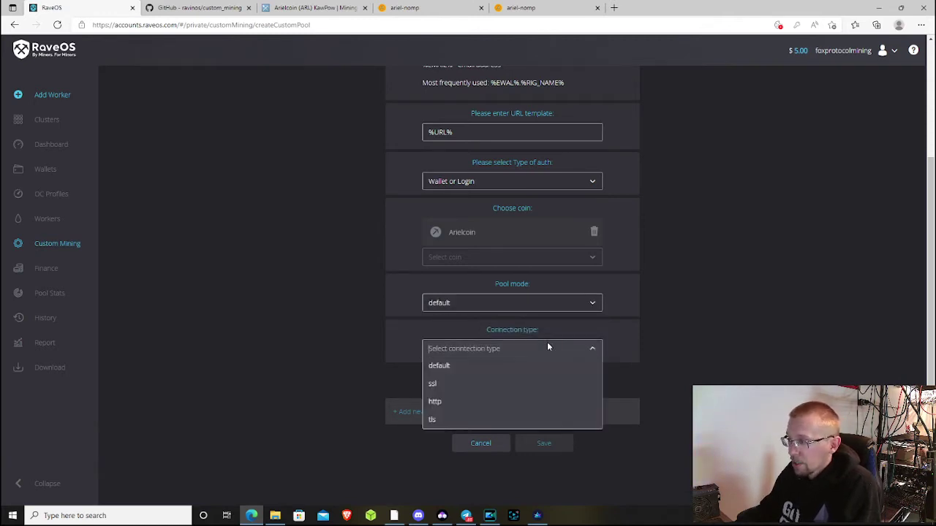
{"action": "left_click", "coordinate": [488, 367]}
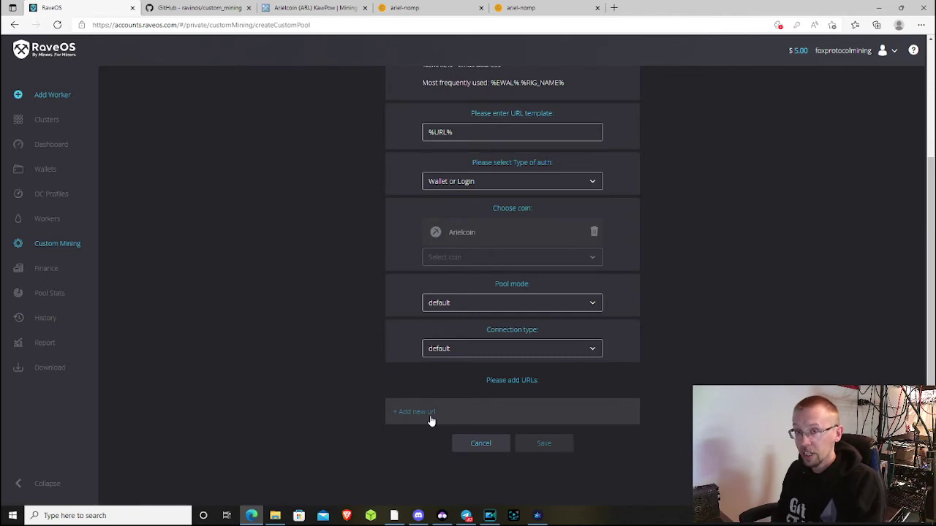
{"action": "left_click", "coordinate": [432, 421]}
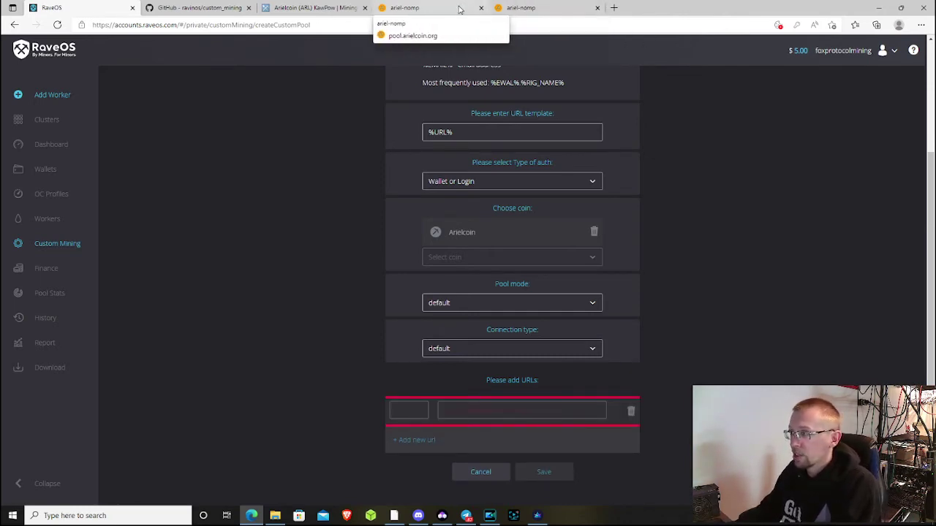
Step: Copy the stratum address stratum+tcp://46.4.33.226:3032 from the Getting Started configuration on the pool.arielcoin.org site
{"action": "left_click", "coordinate": [315, 8]}
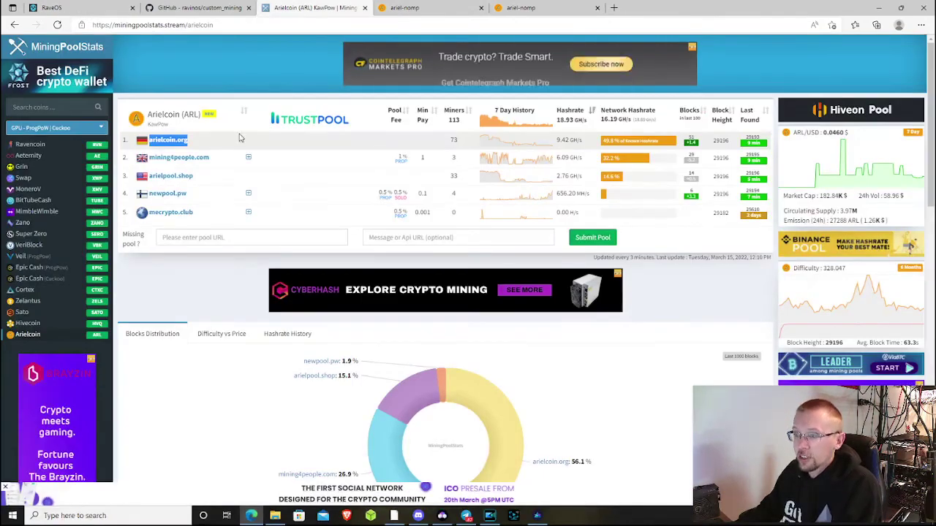
{"action": "left_click", "coordinate": [405, 8]}
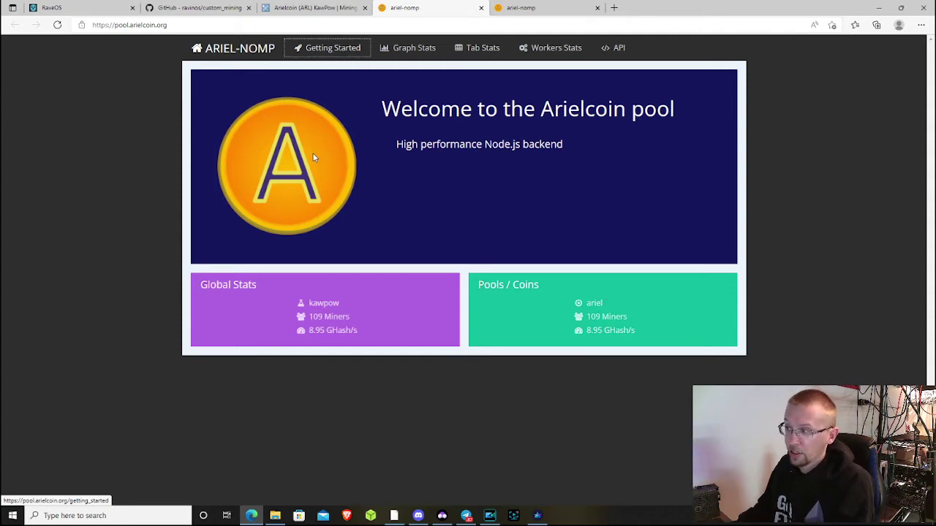
{"action": "left_click", "coordinate": [358, 47]}
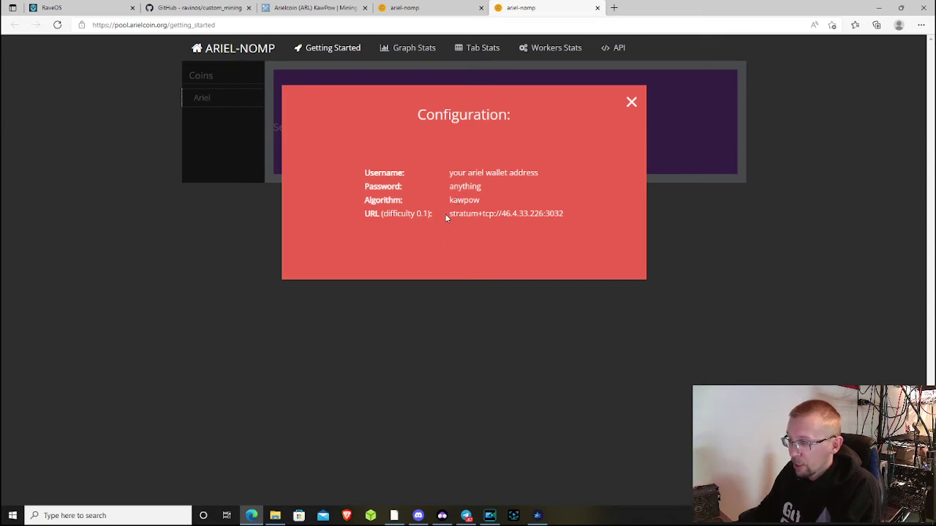
{"action": "left_click_drag", "start_coordinate": [450, 214], "coordinate": [562, 214]}
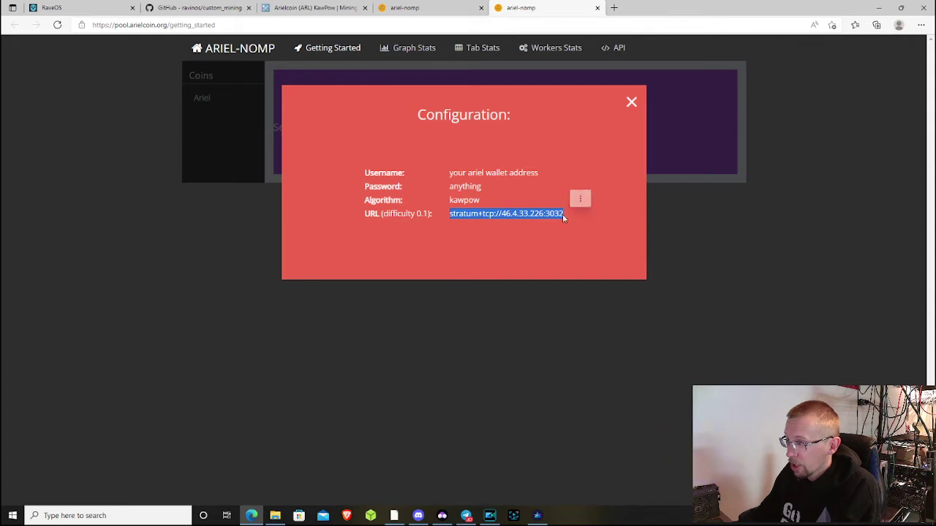
{"action": "right_click", "coordinate": [491, 214]}
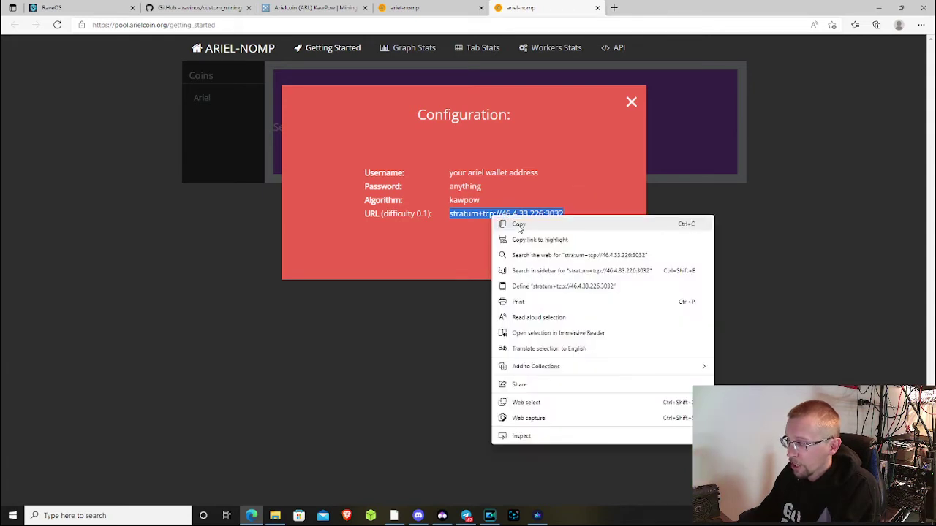
{"action": "left_click", "coordinate": [519, 227]}
{"action": "left_click", "coordinate": [505, 230]}
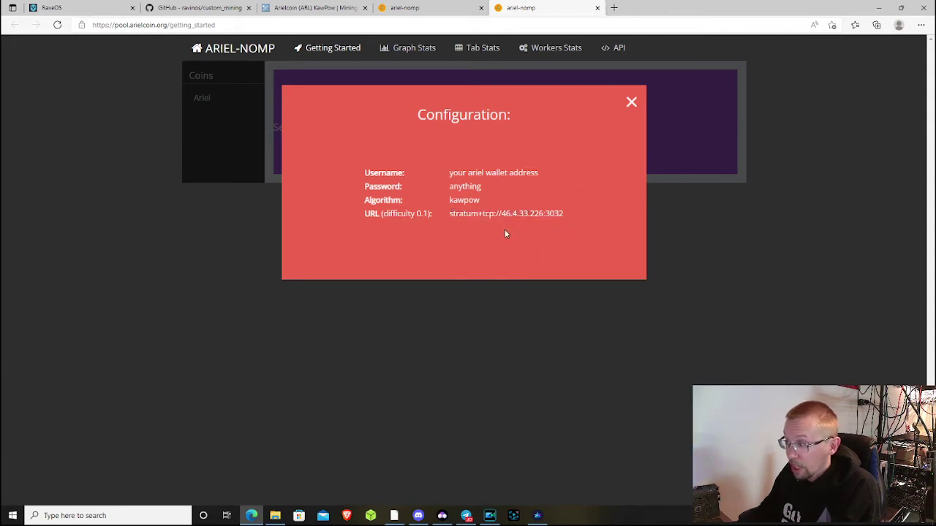
Step: Return to RaveOS and paste stratum+tcp://46.4.33.226:3032 as the address of the pool's new URL entry
{"action": "left_click", "coordinate": [89, 14]}
{"action": "right_click", "coordinate": [458, 412]}
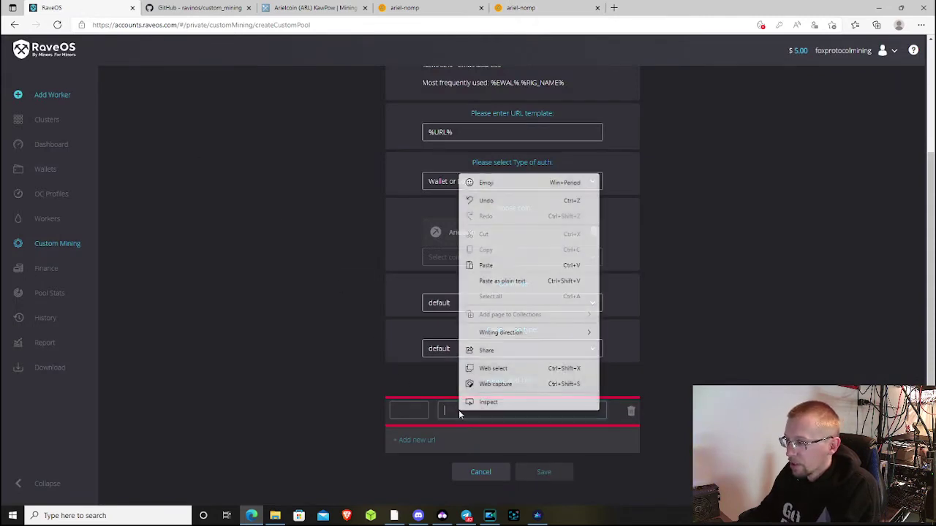
{"action": "left_click", "coordinate": [475, 266]}
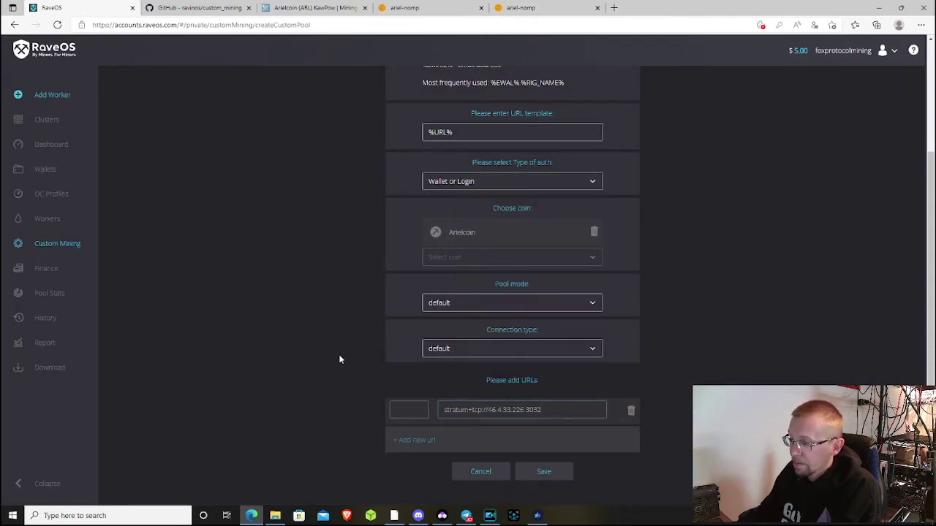
{"action": "left_click", "coordinate": [412, 406]}
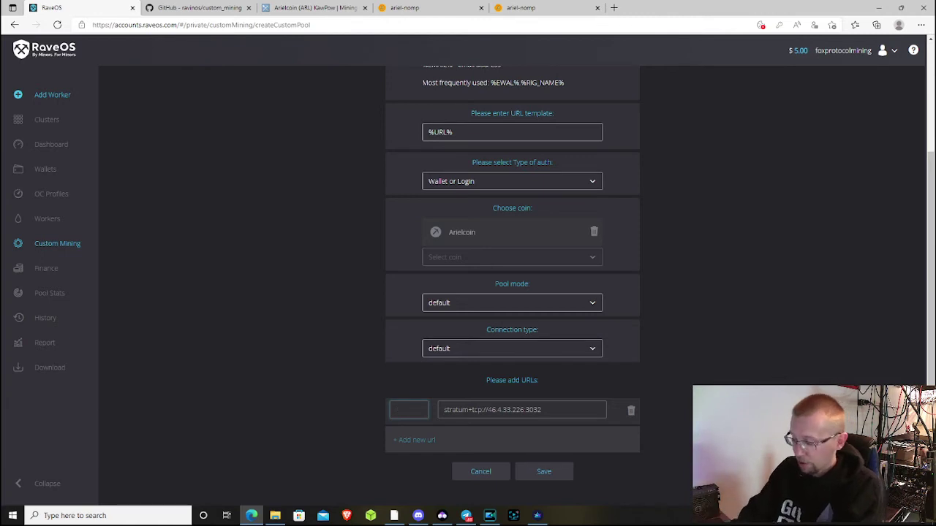
{"action": "type", "text": "USA"}
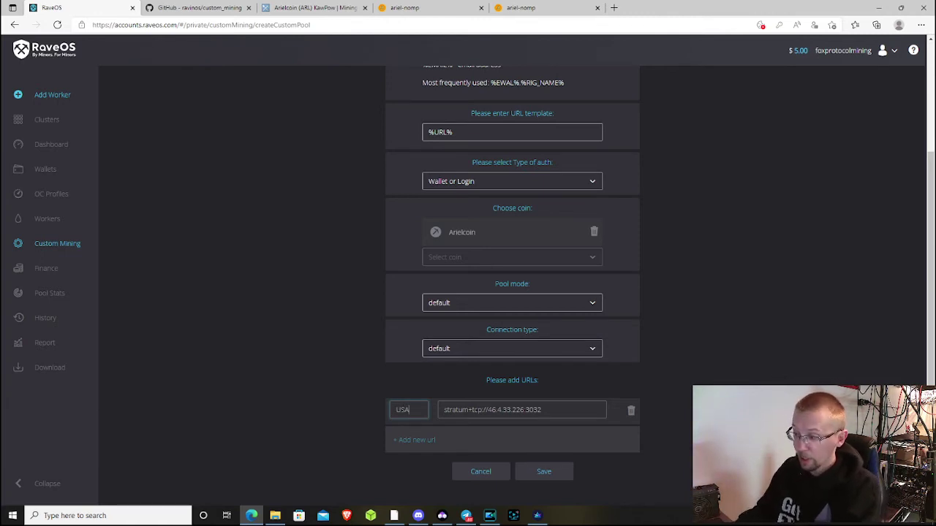
{"action": "key", "text": "BackSpace"}
{"action": "key", "text": "BackSpace"}
{"action": "key", "text": "BackSpace"}
{"action": "type", "text": "Low"}
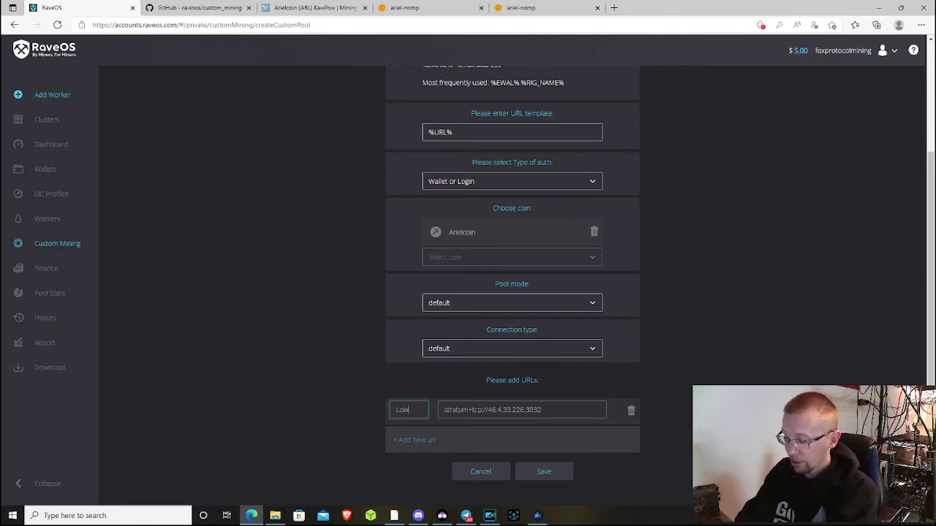
{"action": "type", "text": " Dif"}
{"action": "key", "text": "BackSpace"}
{"action": "key", "text": "BackSpace"}
{"action": "key", "text": "BackSpace"}
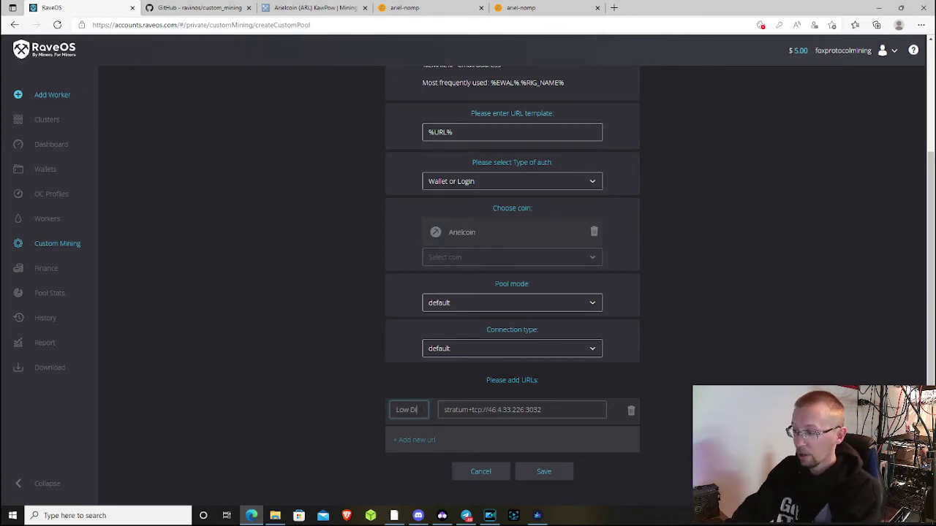
{"action": "key", "text": "BackSpace"}
{"action": "key", "text": "BackSpace"}
{"action": "key", "text": "BackSpace"}
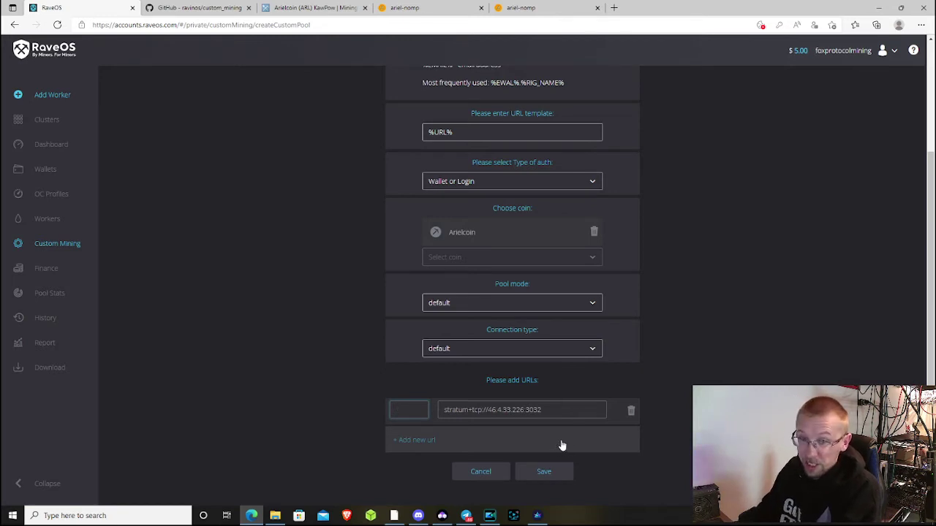
Step: Save the arielcoin.org custom pool and dismiss the browser's offer to store the form information
{"action": "left_click", "coordinate": [563, 477]}
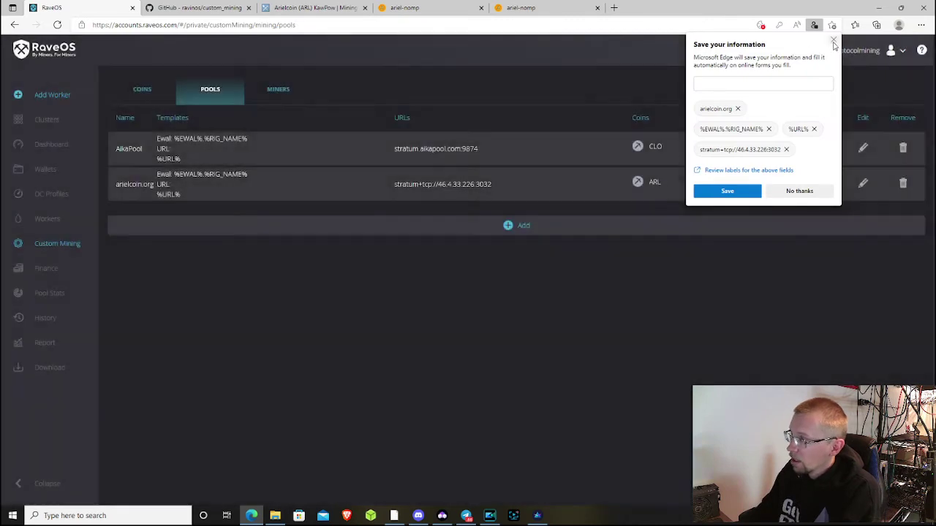
{"action": "left_click", "coordinate": [833, 39]}
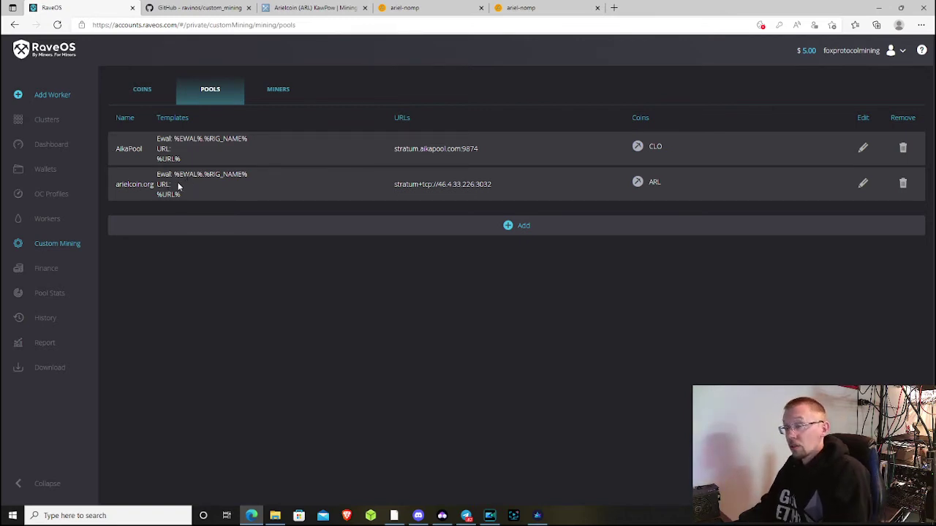
Step: Review the custom coins and pools, check the arielcoin.org pool's stratum URL, and view the custom miners list
{"action": "left_click", "coordinate": [160, 90]}
{"action": "left_click", "coordinate": [208, 94]}
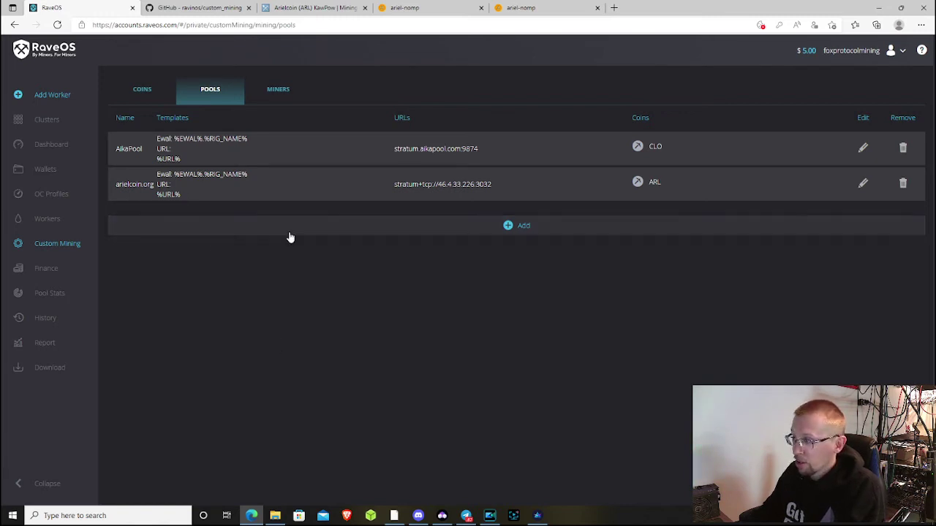
{"action": "left_click_drag", "start_coordinate": [394, 184], "coordinate": [436, 185]}
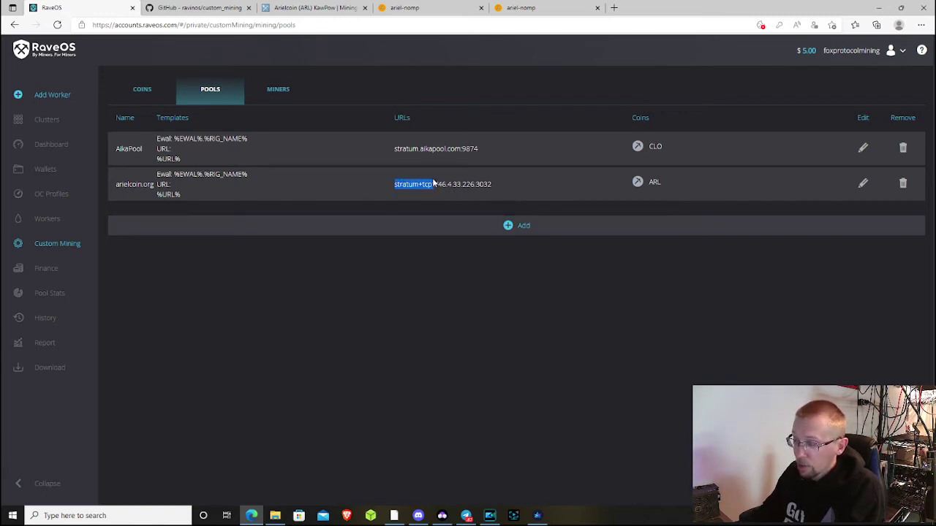
{"action": "left_click", "coordinate": [501, 185]}
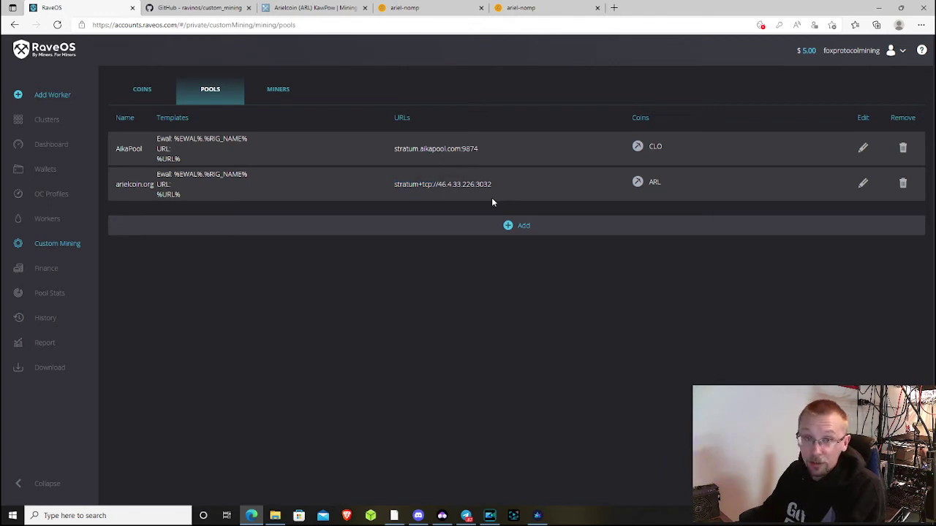
{"action": "left_click", "coordinate": [283, 100]}
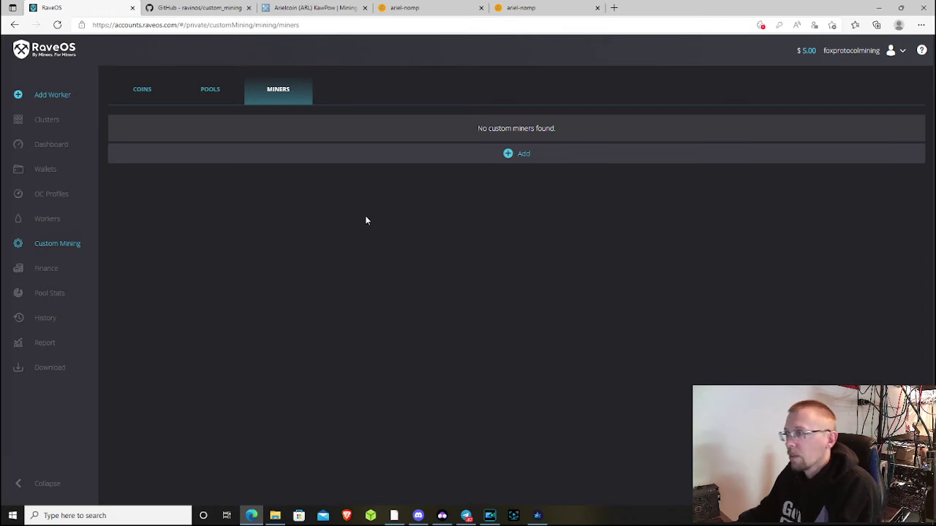
Step: Read the RaveOS custom mining README on GitHub, covering the miner package requirements, manifest.json, scripts, ZIP archive structure and integration steps
{"action": "left_click", "coordinate": [198, 8]}
{"action": "mouse_move", "coordinate": [190, 55]}
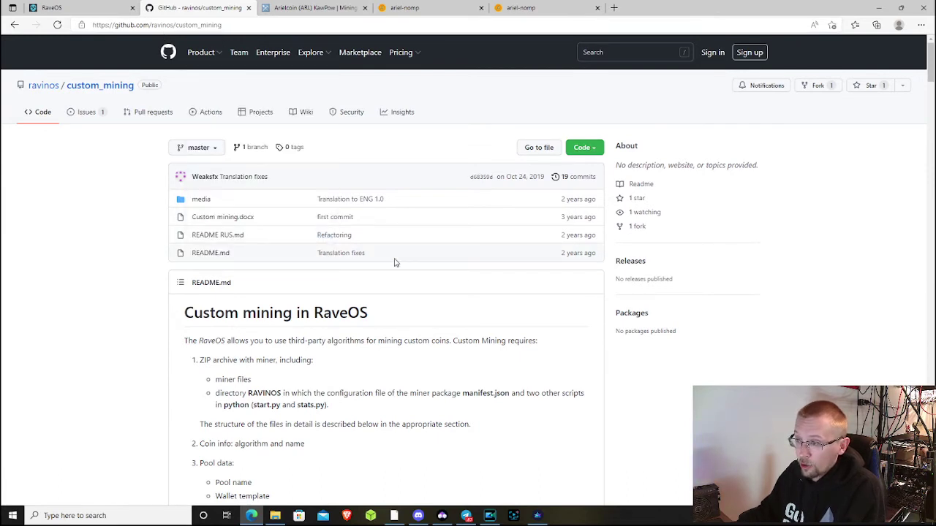
{"action": "scroll", "coordinate": [414, 240], "scroll_direction": "down", "scroll_amount": 1}
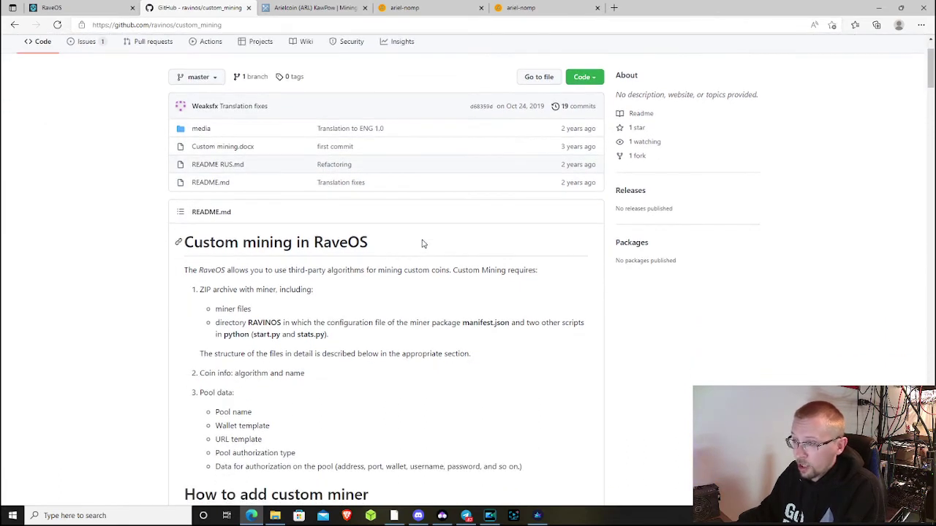
{"action": "scroll", "coordinate": [422, 243], "scroll_direction": "down", "scroll_amount": 1}
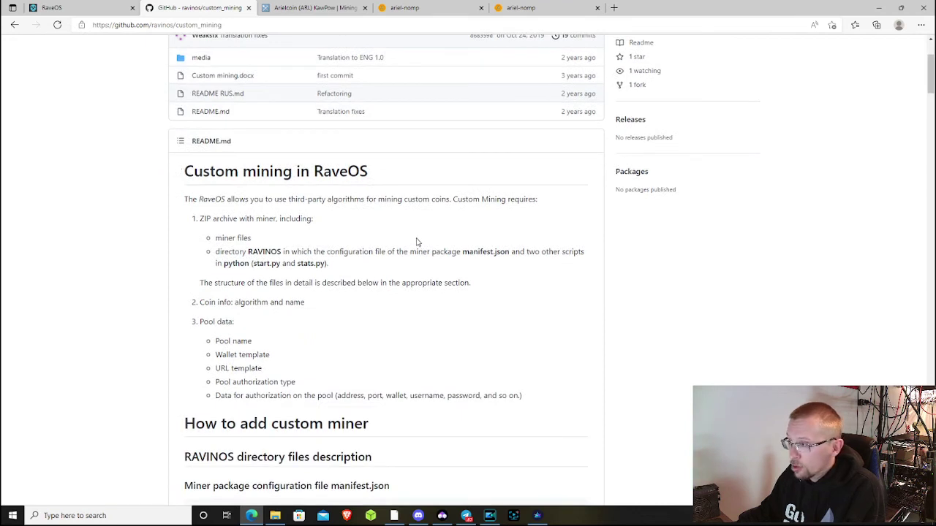
{"action": "scroll", "coordinate": [410, 223], "scroll_direction": "down", "scroll_amount": 1}
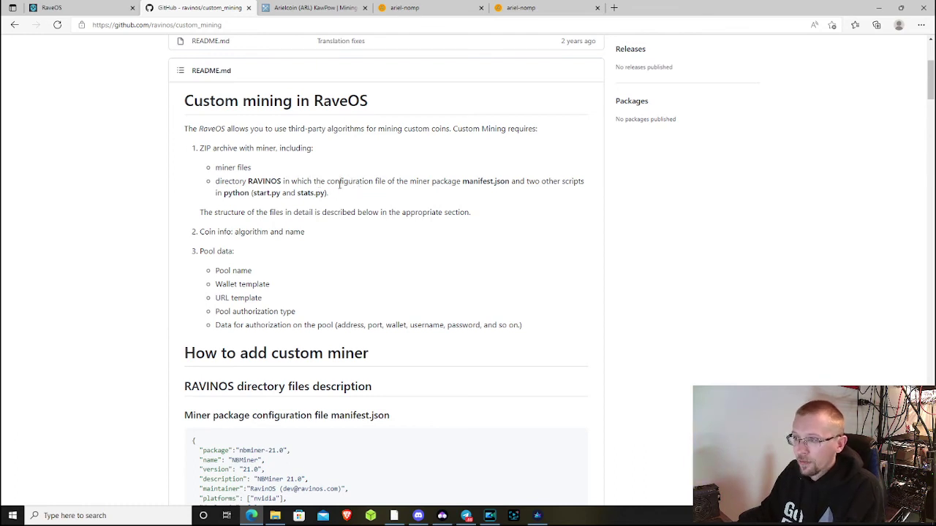
{"action": "scroll", "coordinate": [340, 184], "scroll_direction": "down", "scroll_amount": 1}
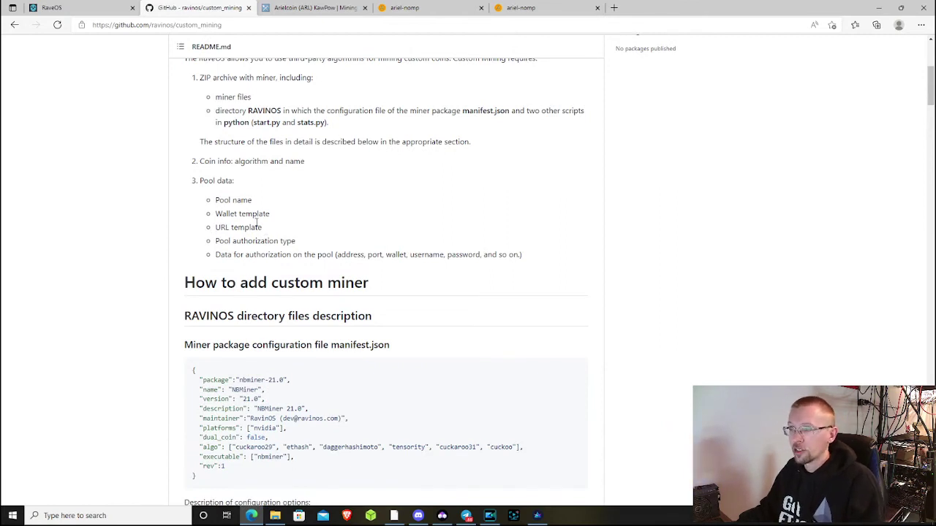
{"action": "scroll", "coordinate": [286, 203], "scroll_direction": "down", "scroll_amount": 2}
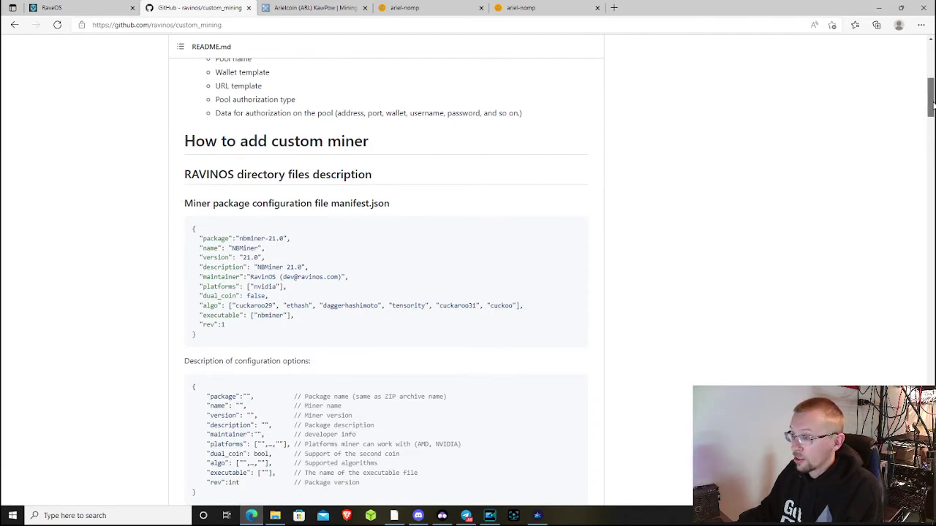
{"action": "scroll", "coordinate": [931, 110], "scroll_direction": "down", "scroll_amount": 2}
{"action": "scroll", "coordinate": [931, 110], "scroll_direction": "down", "scroll_amount": 1}
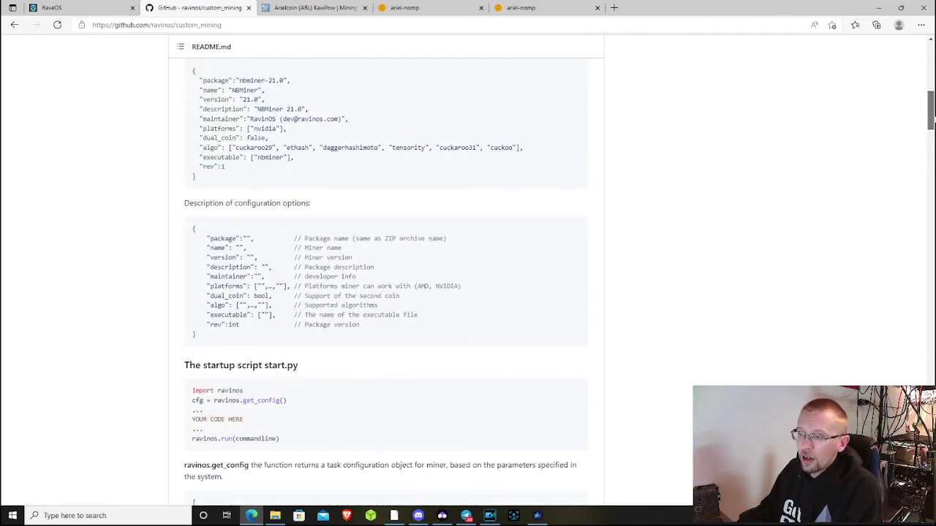
{"action": "scroll", "coordinate": [931, 124], "scroll_direction": "down", "scroll_amount": 2}
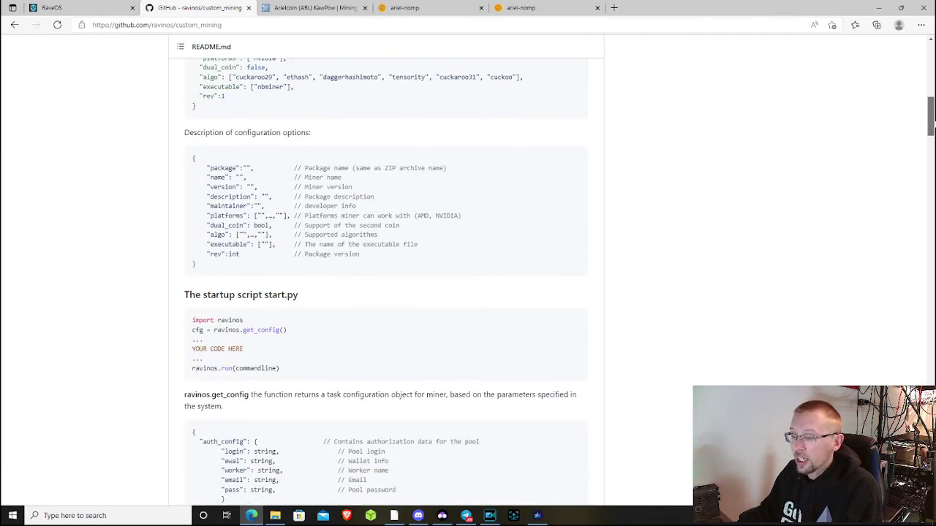
{"action": "scroll", "coordinate": [931, 128], "scroll_direction": "down", "scroll_amount": 2}
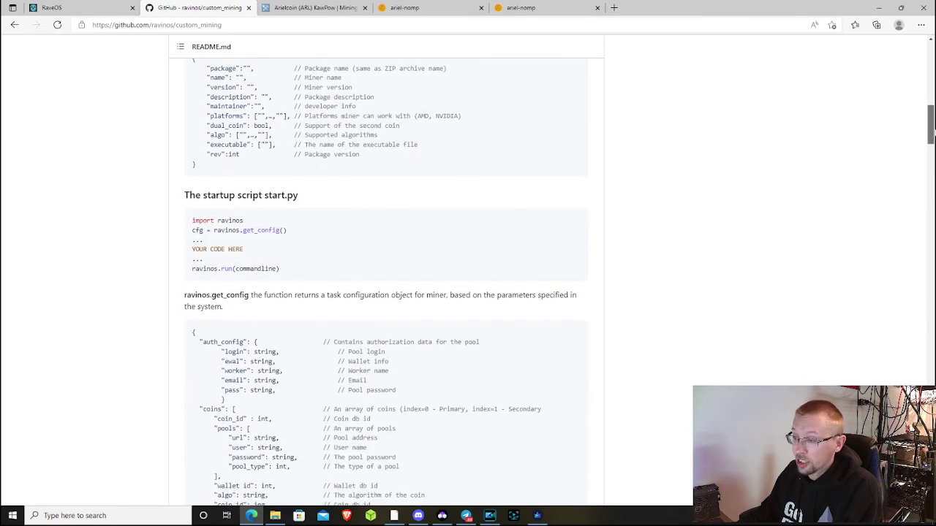
{"action": "left_click_drag", "start_coordinate": [931, 144], "coordinate": [931, 212]}
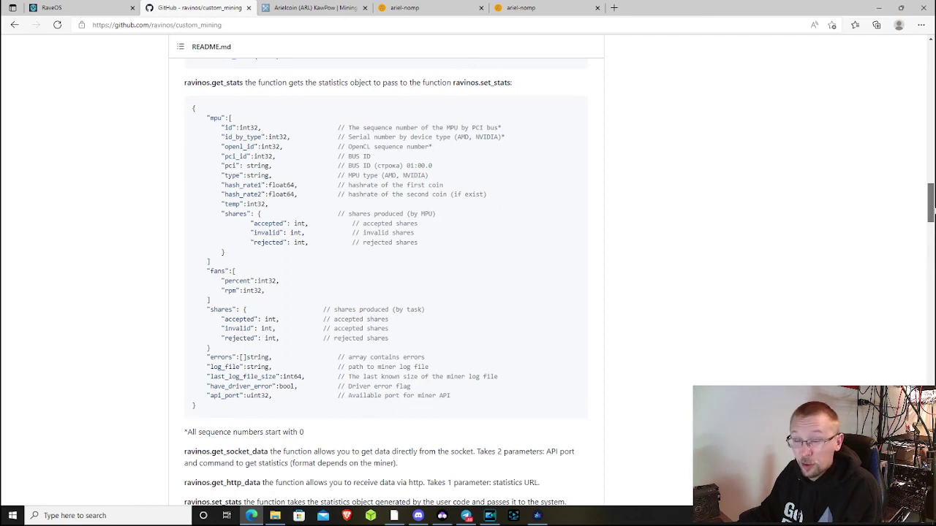
{"action": "left_click_drag", "start_coordinate": [932, 211], "coordinate": [932, 241]}
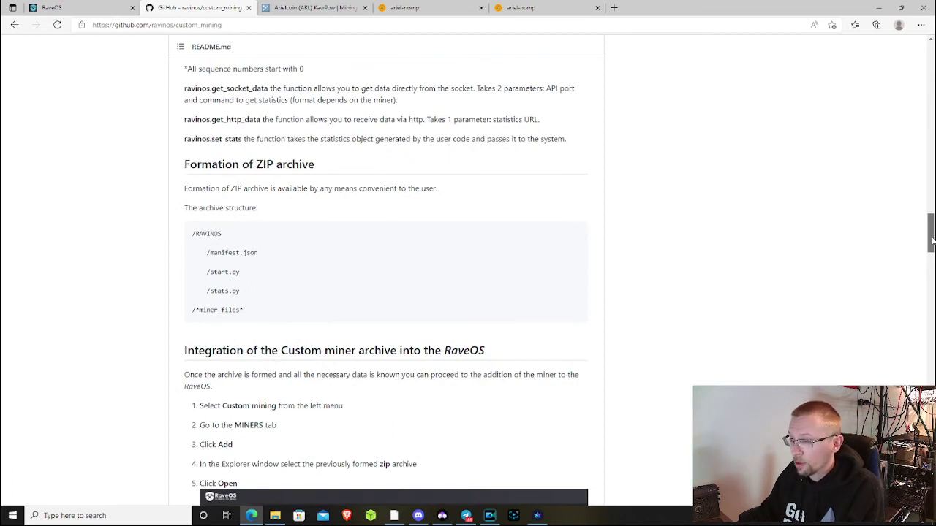
{"action": "left_click_drag", "start_coordinate": [932, 241], "coordinate": [932, 253]}
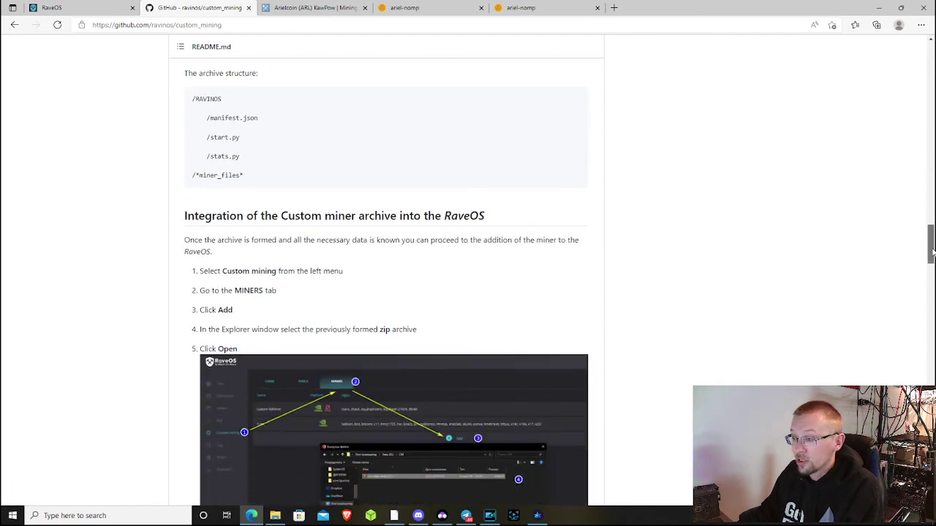
{"action": "left_click_drag", "start_coordinate": [932, 252], "coordinate": [930, 66]}
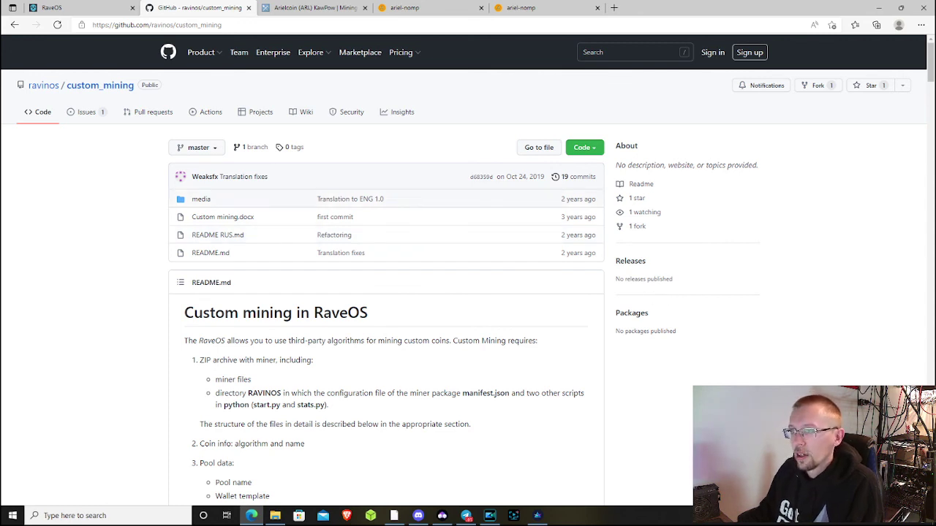
Step: Return to RaveOS and view the list of custom coins
{"action": "left_click", "coordinate": [80, 7]}
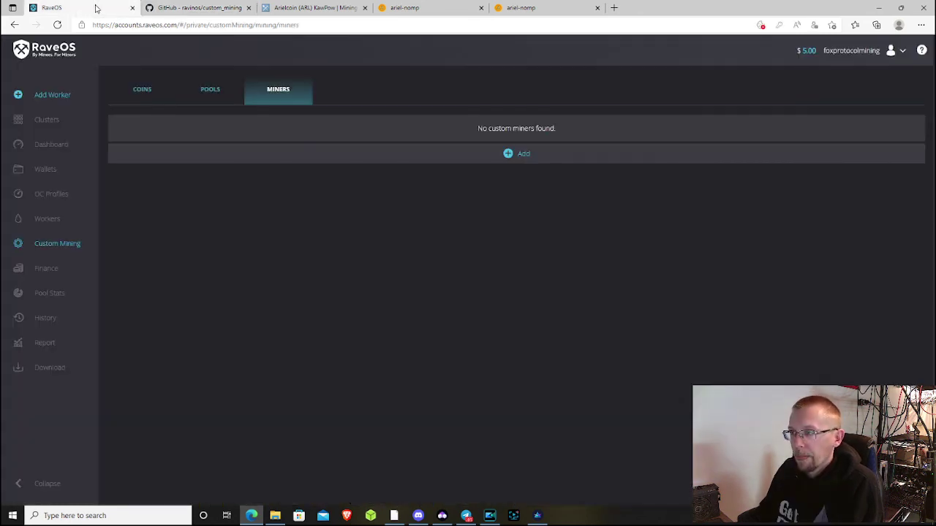
{"action": "left_click", "coordinate": [149, 90]}
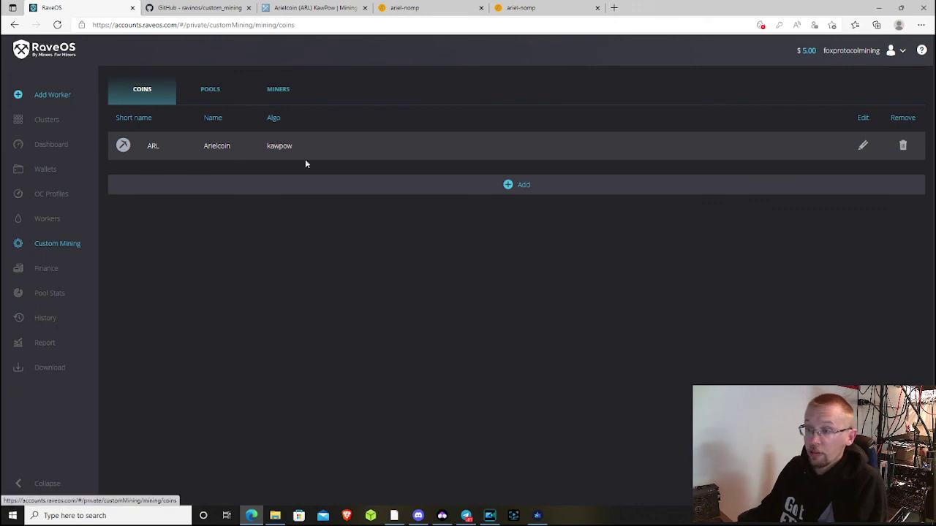